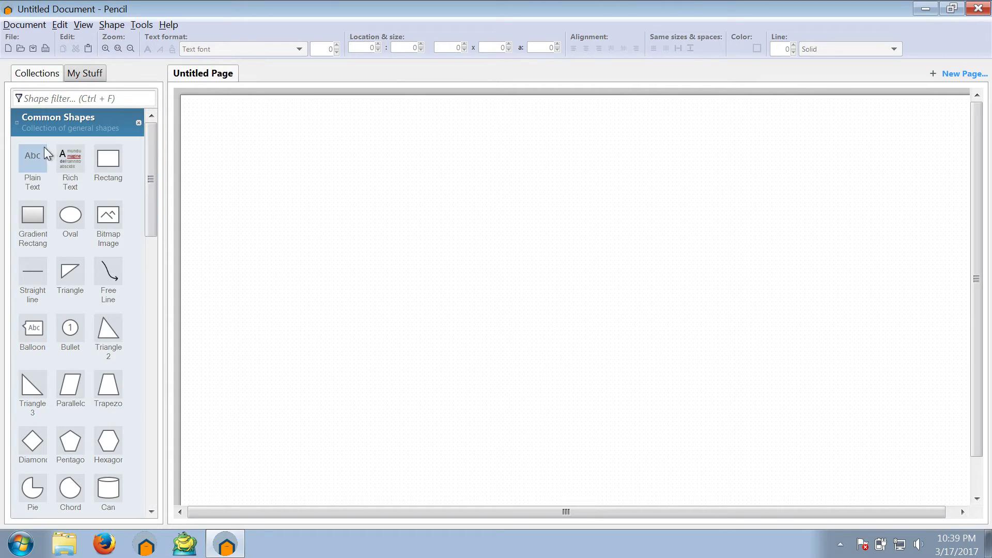
Step: Add a plain text shape near the top of the page reading "Self Checkout Terminal"
drag(39, 154, 305, 155)
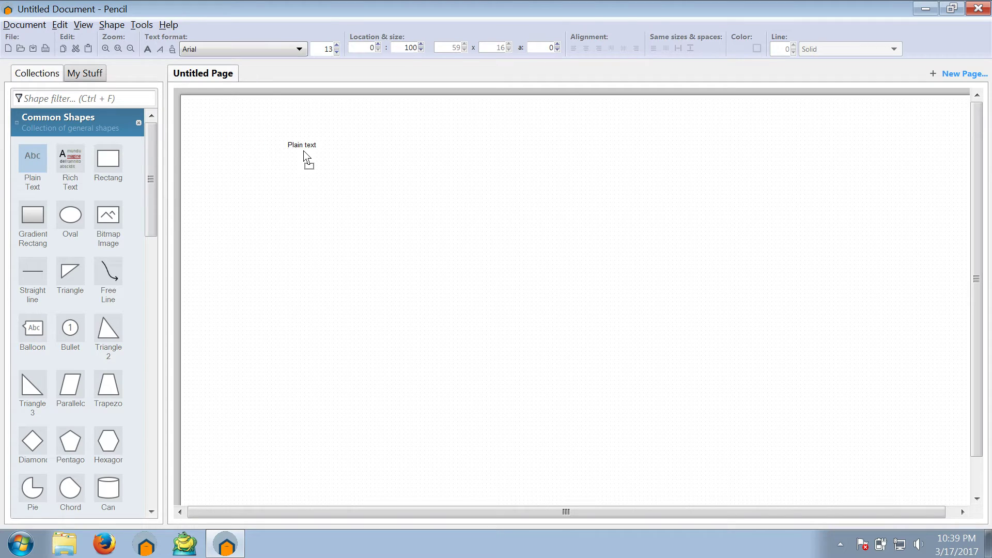
double_click(304, 147)
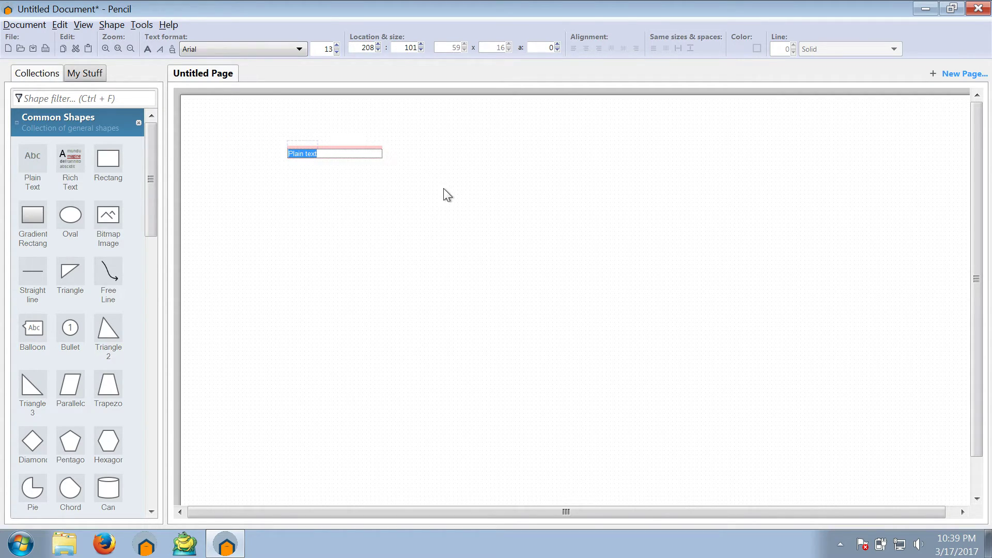
text(self Check out Terminal)
key(Home)
key(Delete)
text(S)
key(Return)
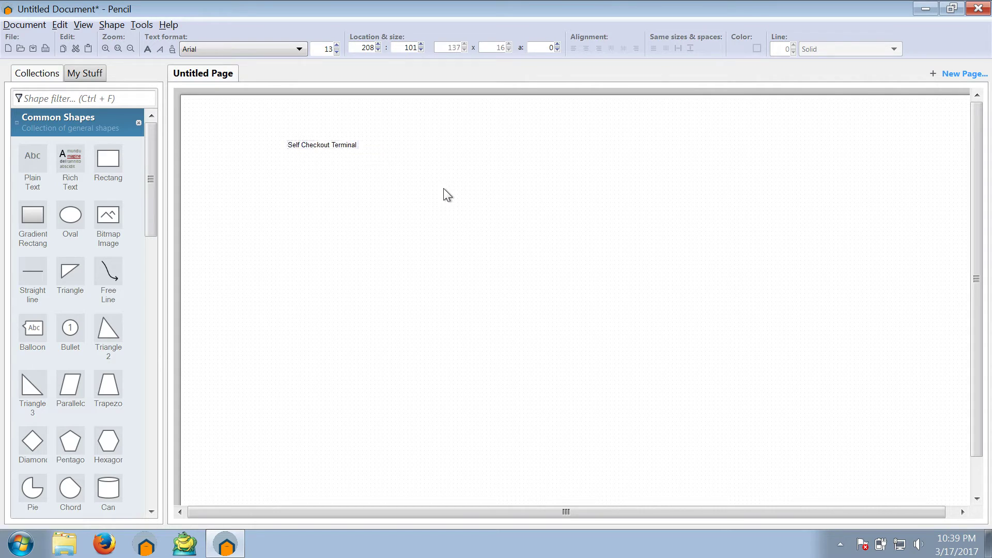
Step: Set the title's font size to 20 and move it up to about 148, 31 on the page
double_click(322, 145)
double_click(330, 48)
text(20)
key(Return)
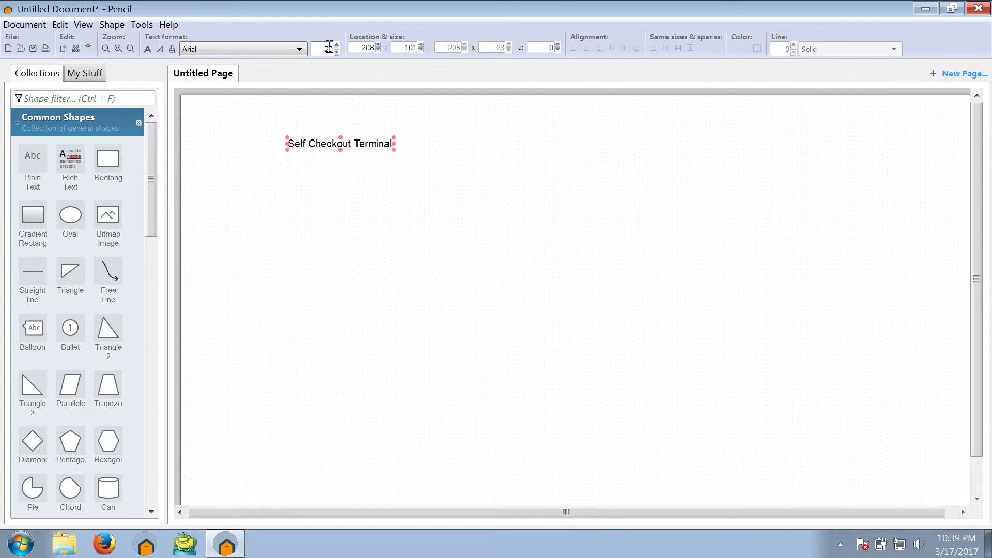
drag(347, 139, 317, 106)
click(374, 211)
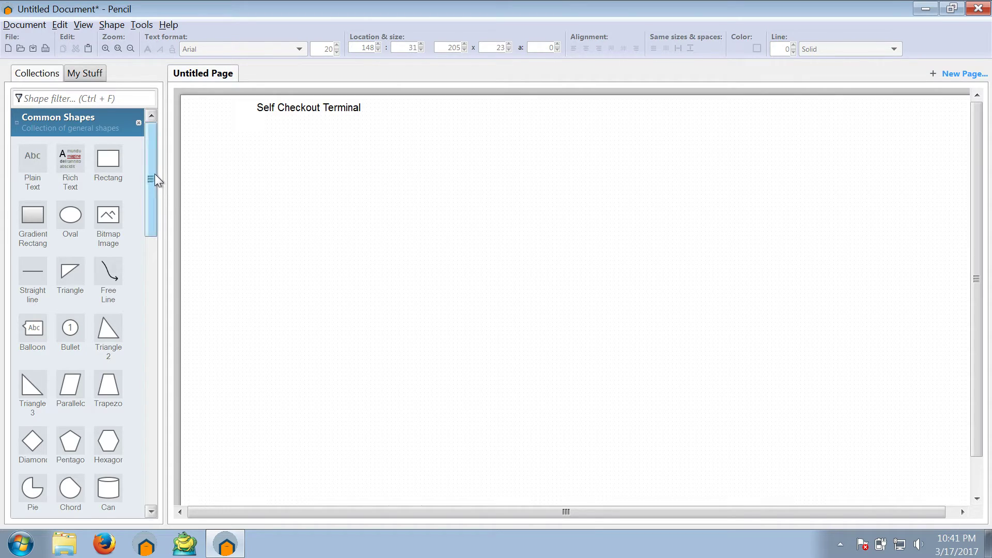
Step: Add a flowchart Process box labelled "Identify puchased items and count the total" and position it beneath the title at about 206, 136
drag(154, 173, 147, 327)
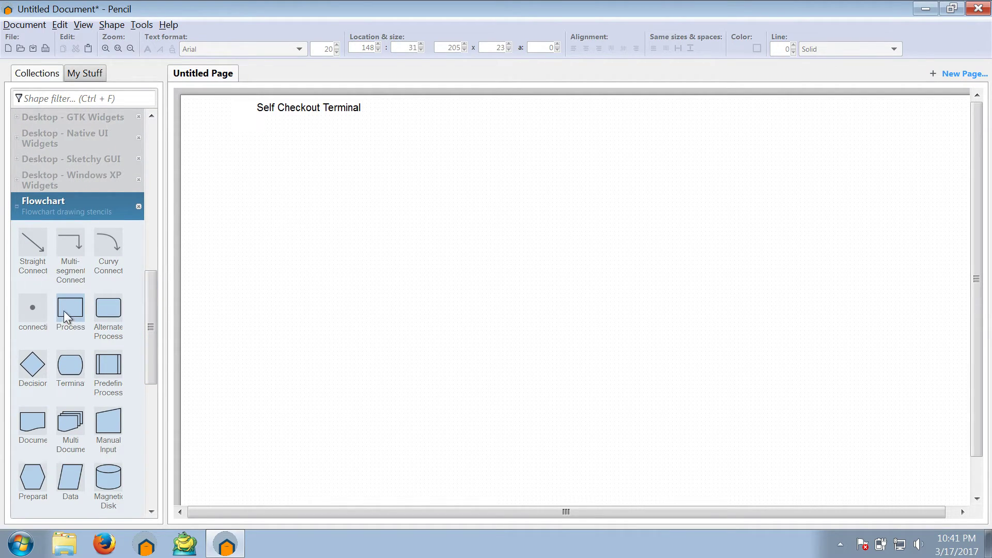
drag(63, 311, 316, 227)
double_click(316, 219)
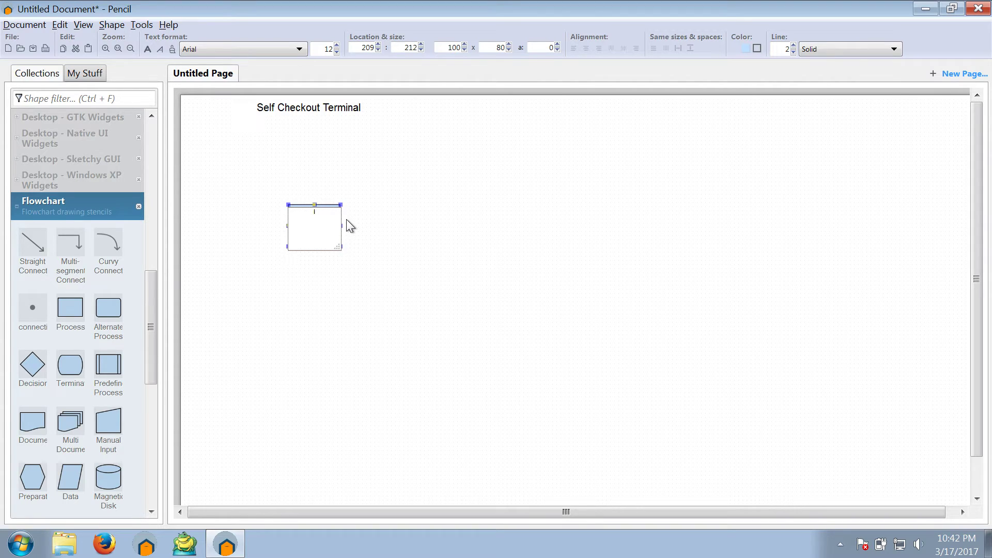
text(Identify puchased items and count the total)
click(477, 299)
drag(313, 225, 312, 191)
click(474, 256)
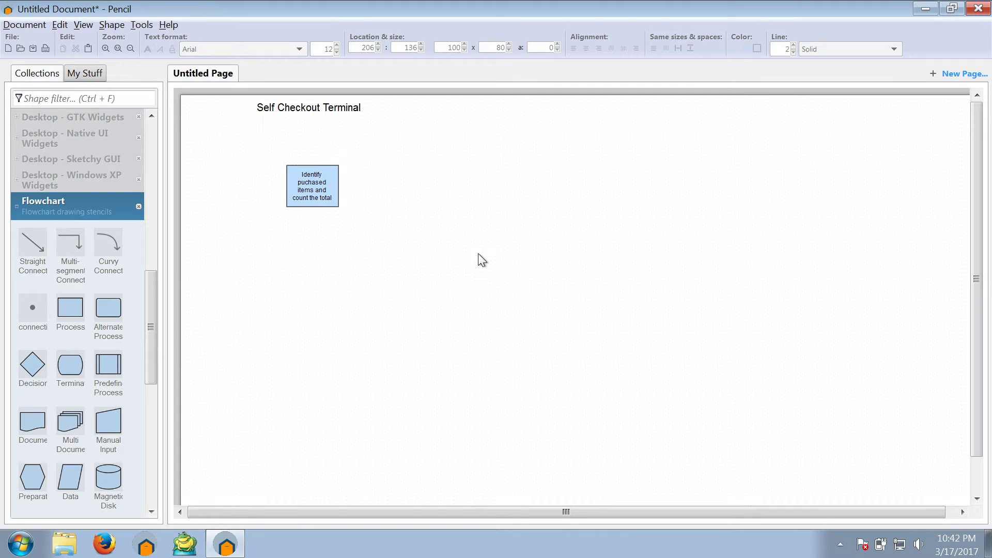
Step: Add a second Process box labelled "Process payment" directly below the purchased-items box
drag(76, 313, 314, 256)
double_click(314, 255)
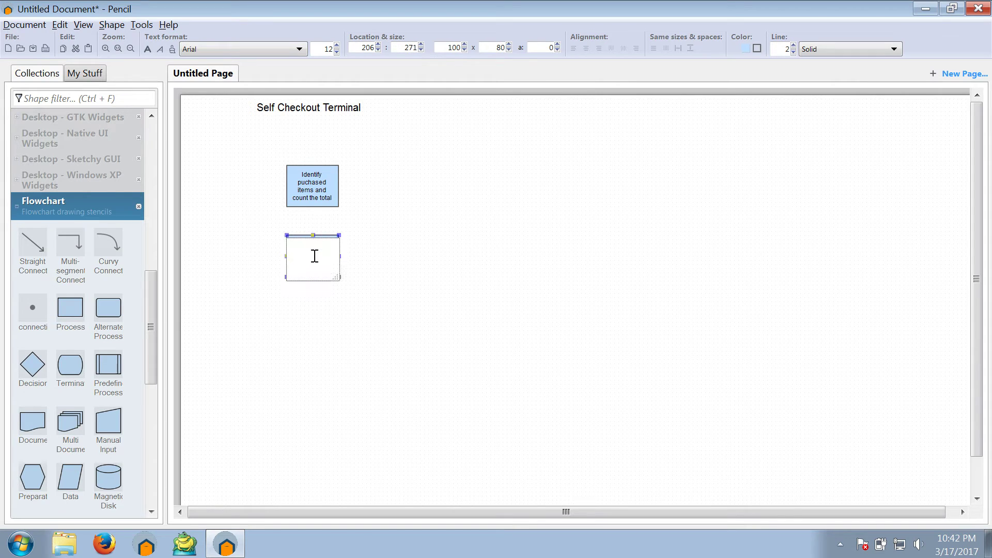
text(Process payment)
click(492, 375)
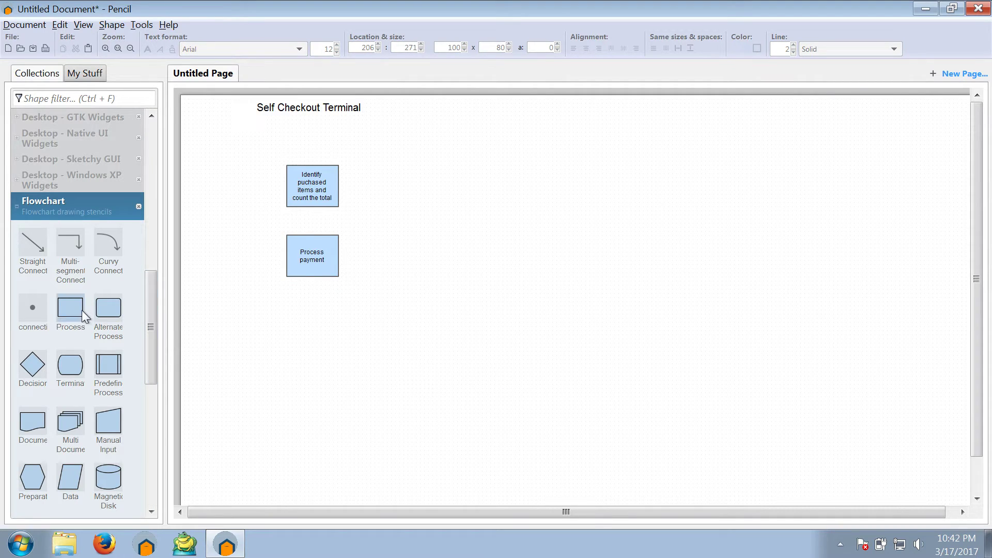
Step: Add a third Process box labelled "Print receipt" below the Process payment box
drag(80, 310, 311, 317)
double_click(312, 316)
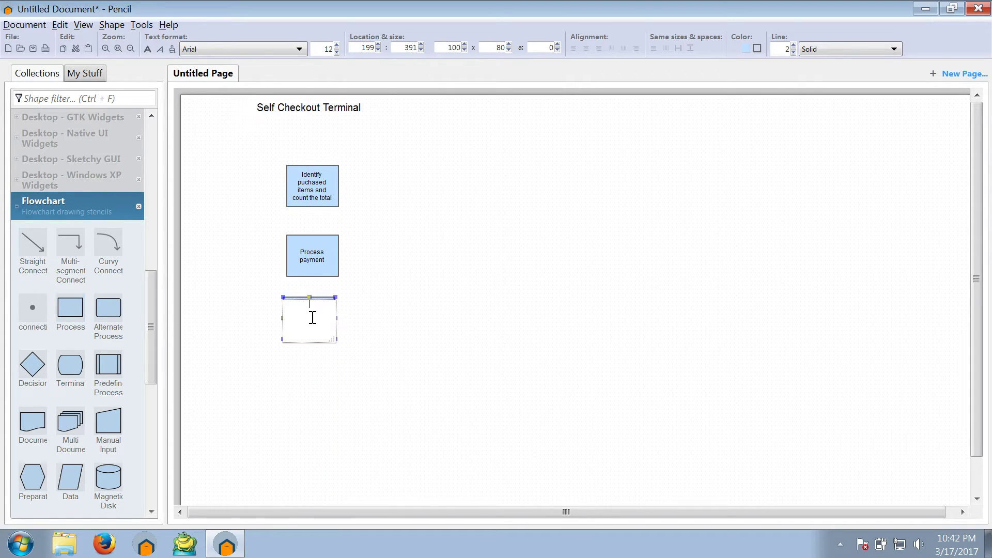
text(Print receipt)
click(476, 356)
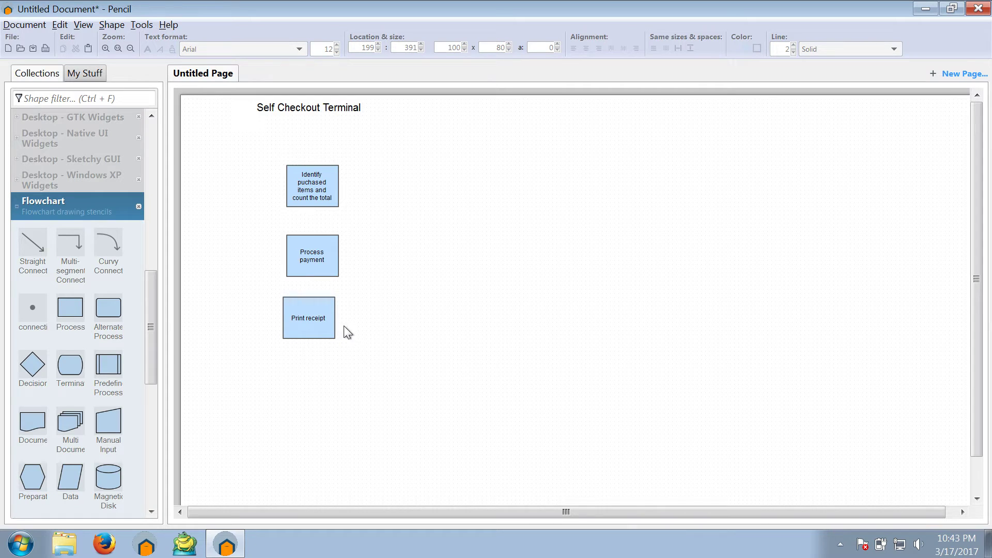
Step: Align the Print receipt box with the column and nudge the Process payment box up to even out the spacing
drag(309, 321, 313, 322)
click(492, 315)
drag(317, 255, 316, 251)
click(423, 262)
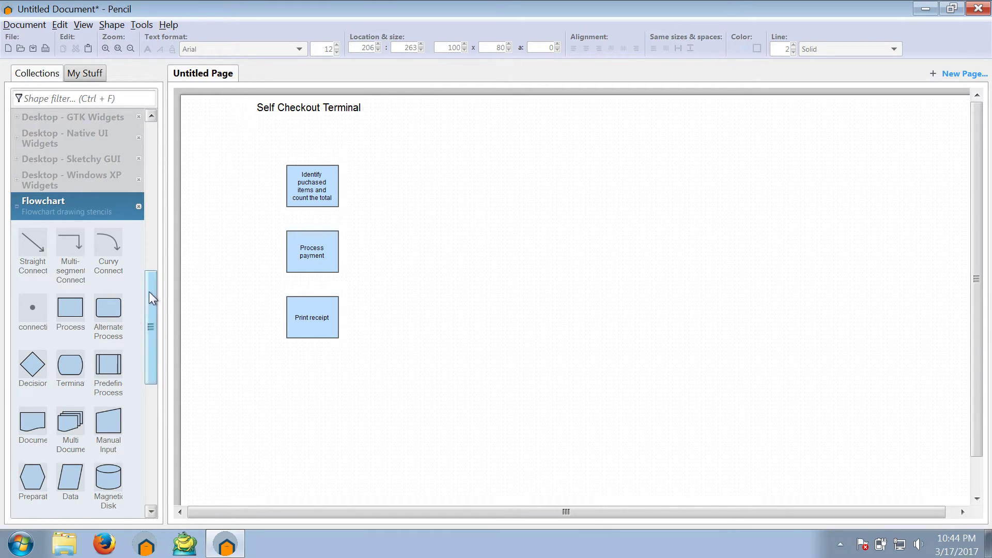
Step: Add a flowchart Document shape labelled "Product barcode" between the title and the purchased-items box
drag(148, 291, 141, 327)
drag(36, 305, 314, 139)
click(420, 224)
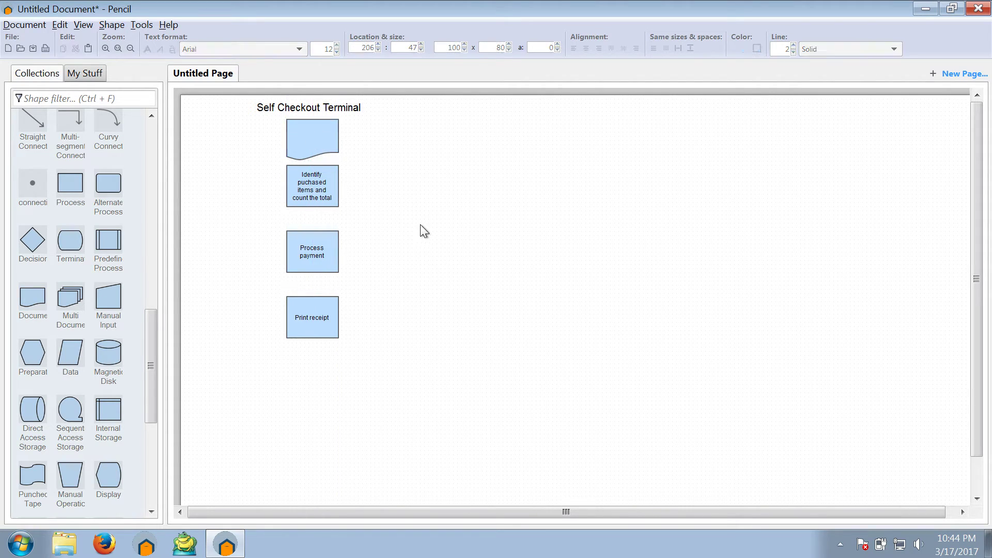
double_click(312, 132)
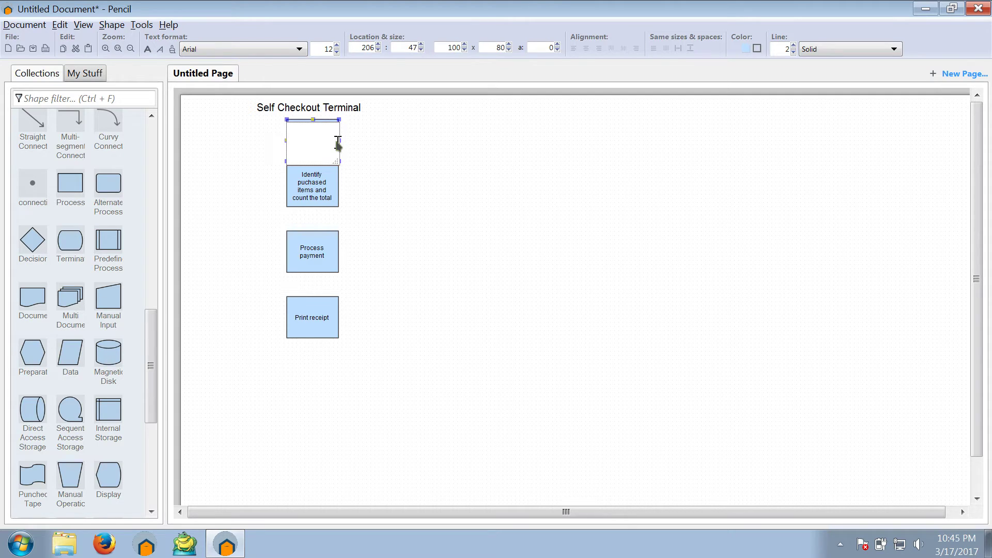
text(Product barcode)
click(439, 214)
Step: Move all four flowchart shapes down together and raise the Product barcode shape to leave a gap above the purchased-items box
drag(397, 133, 265, 375)
click(345, 170)
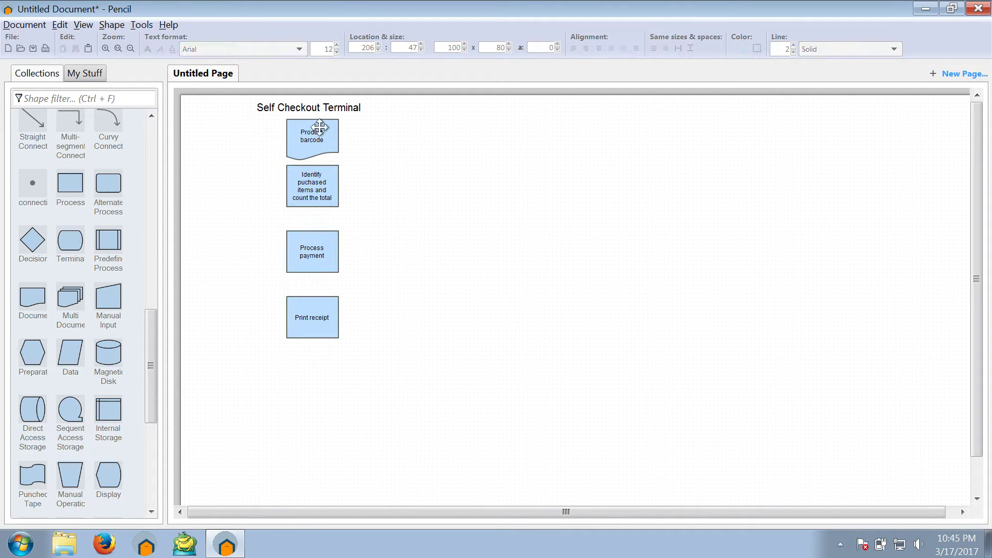
drag(370, 128, 253, 432)
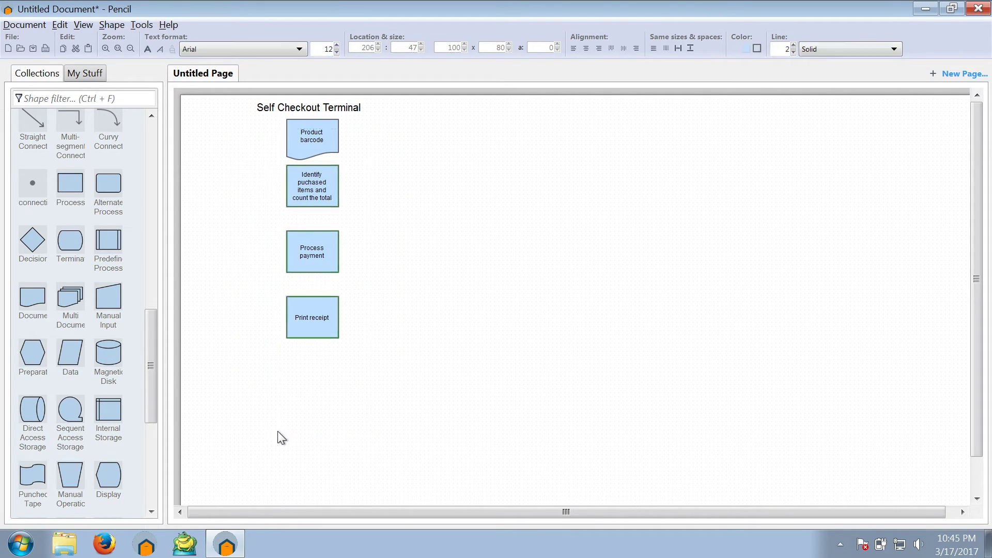
shift+click(304, 137)
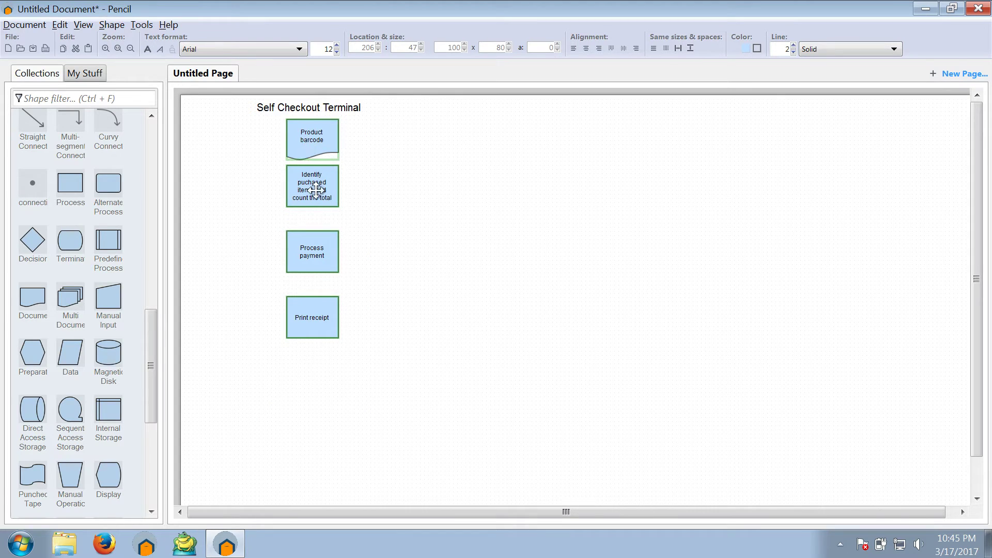
drag(317, 190, 314, 220)
click(365, 206)
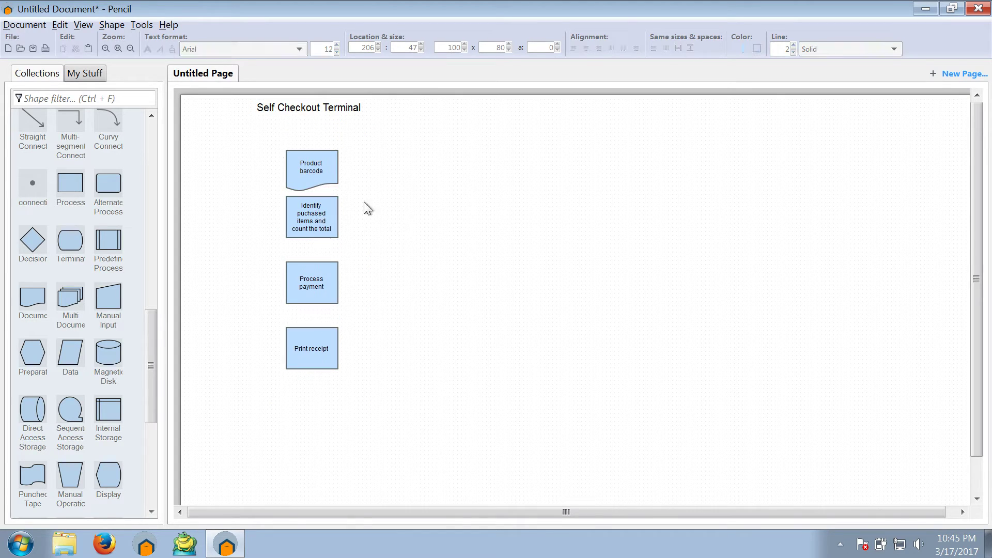
drag(317, 163, 317, 145)
click(386, 182)
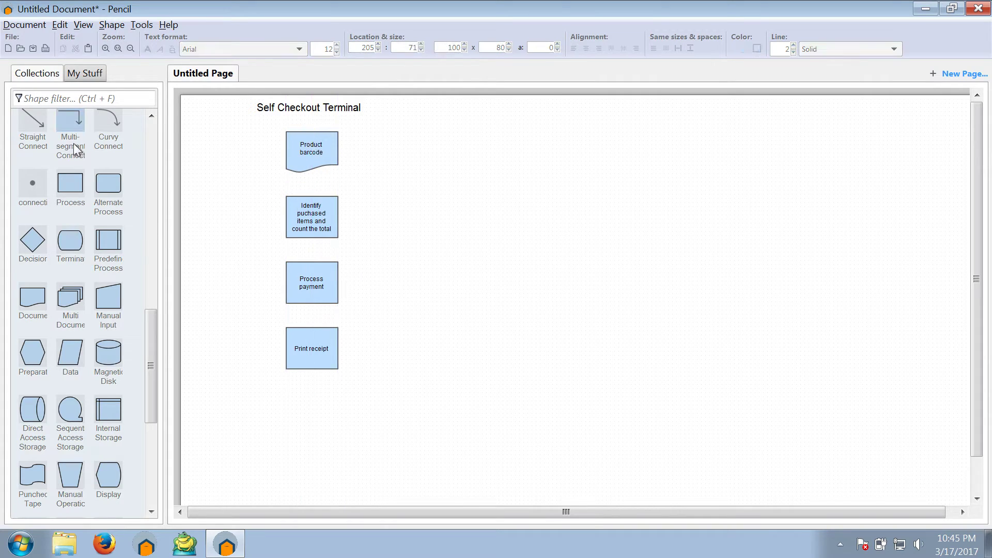
Step: Link Product barcode to the purchased-items box with a straight connector and move that box up to shorten the arrow
drag(35, 121, 313, 171)
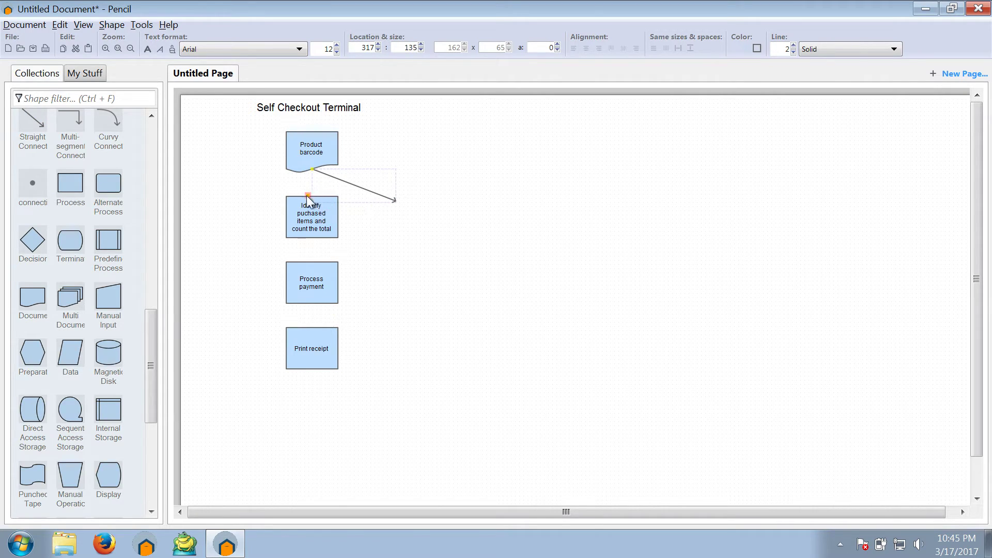
drag(312, 196, 312, 197)
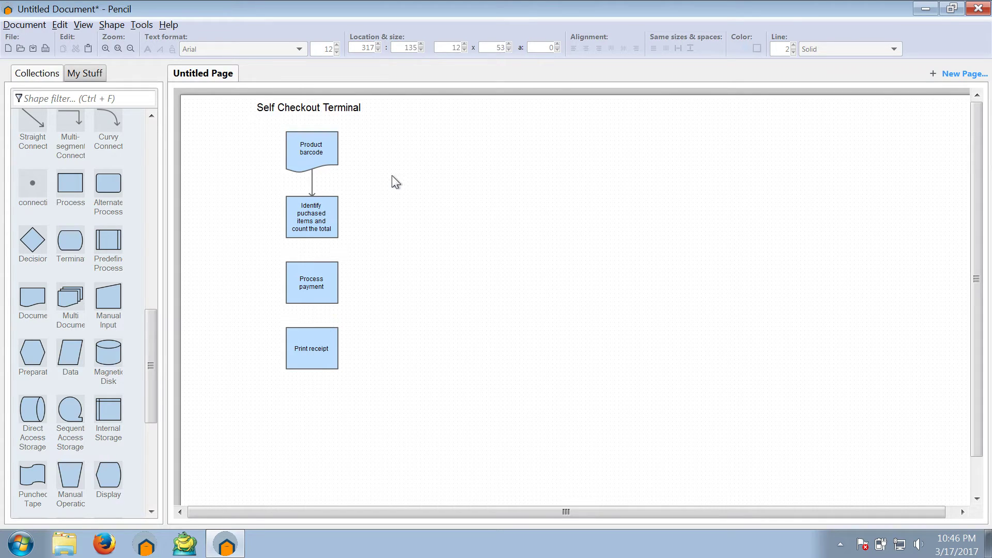
drag(313, 213, 313, 203)
click(433, 234)
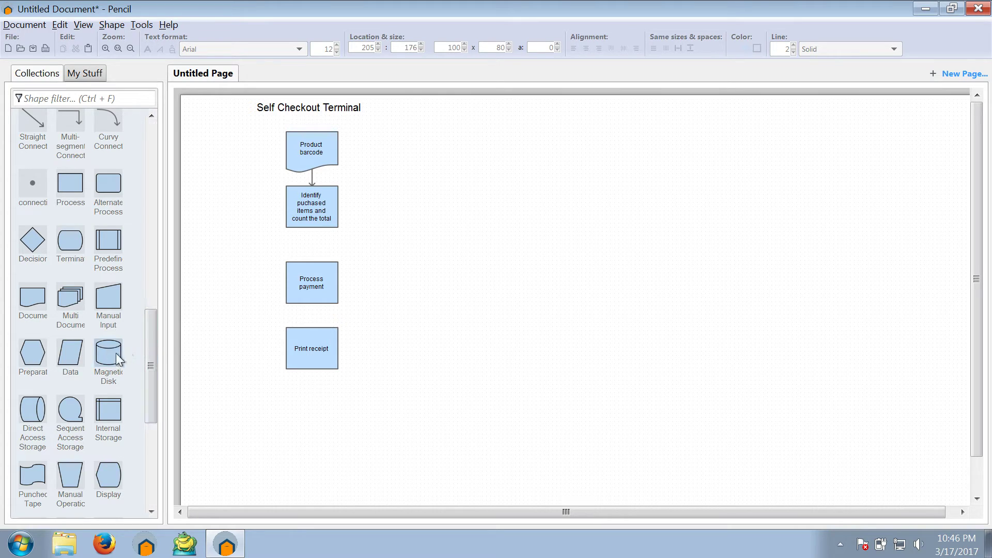
Step: Add a Magnetic Disk shape labelled "Product table" to the right of the purchased-items box
drag(109, 353, 392, 208)
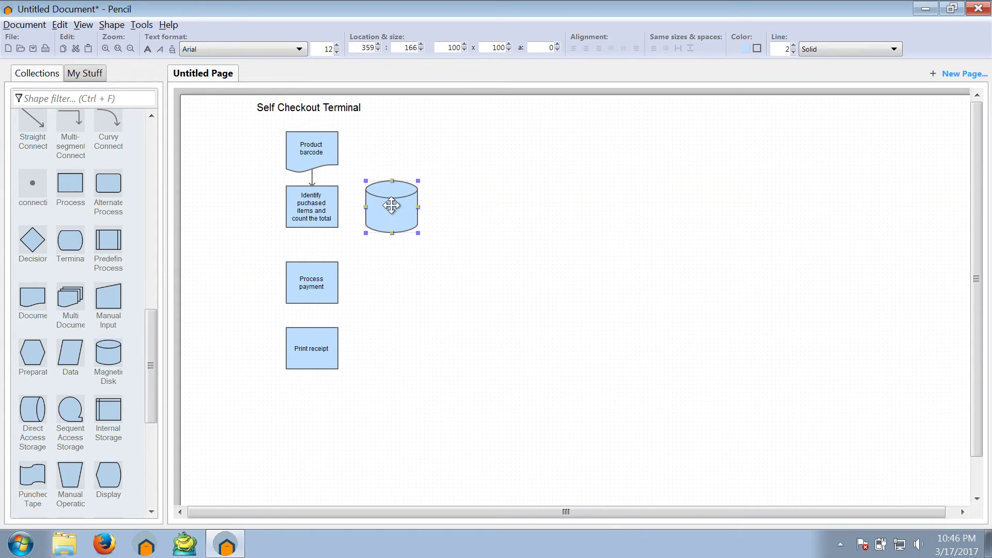
double_click(385, 203)
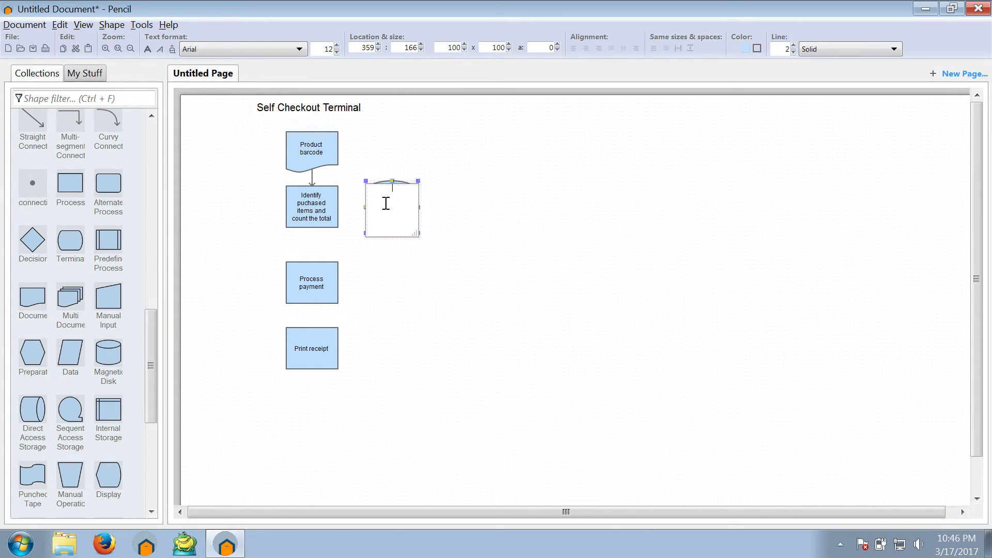
text(Product table)
click(491, 307)
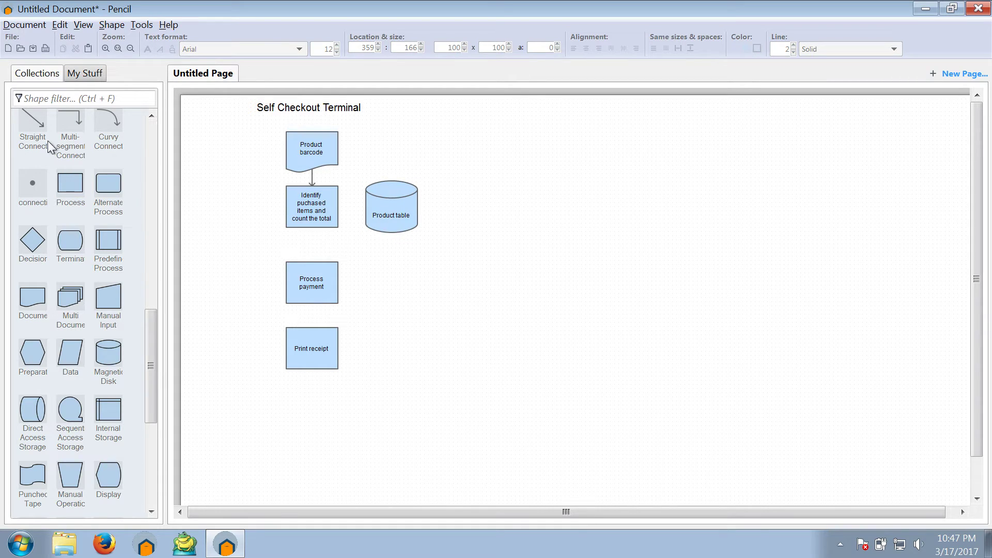
Step: Draw a straight connector from the Product table's left side to the purchased-items box's right side
drag(35, 123, 505, 256)
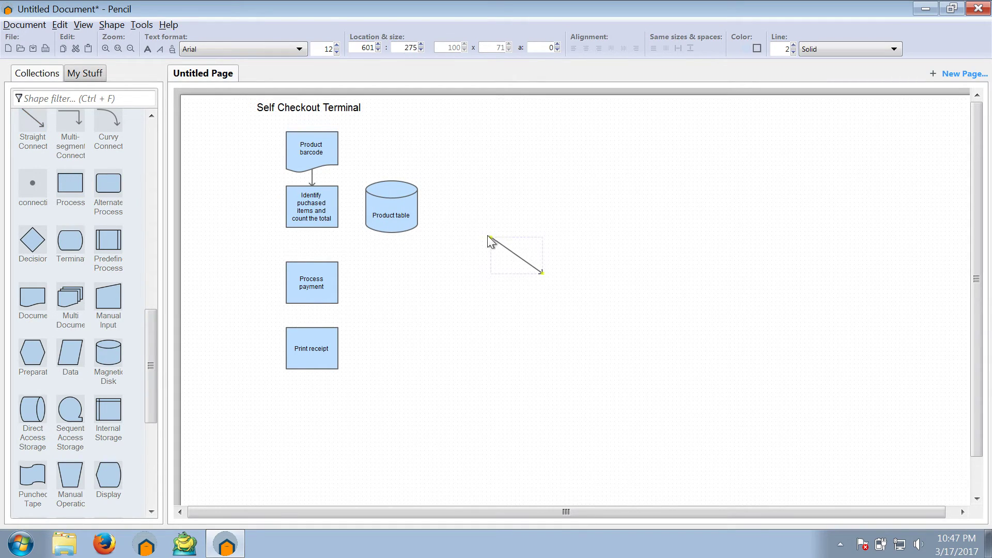
drag(363, 215, 365, 208)
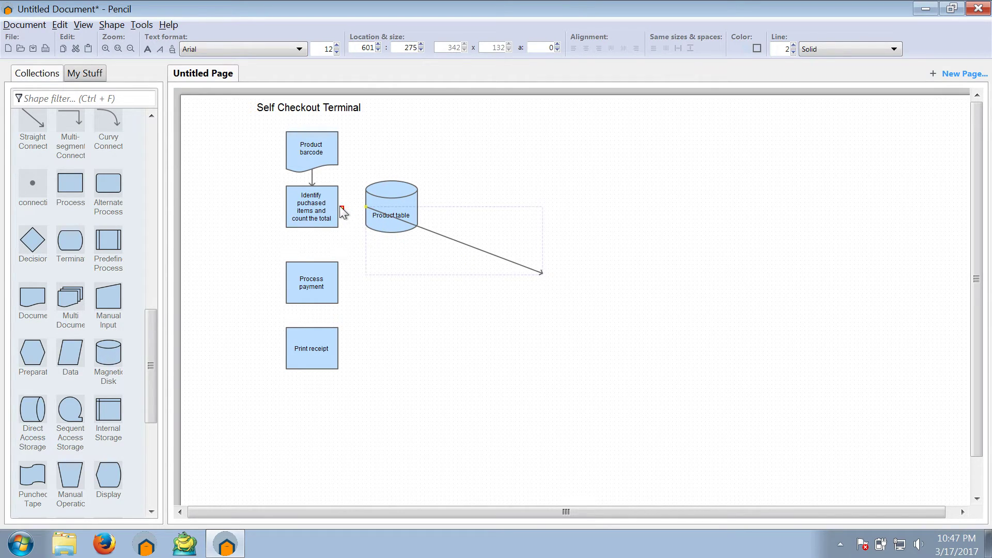
drag(339, 206, 337, 205)
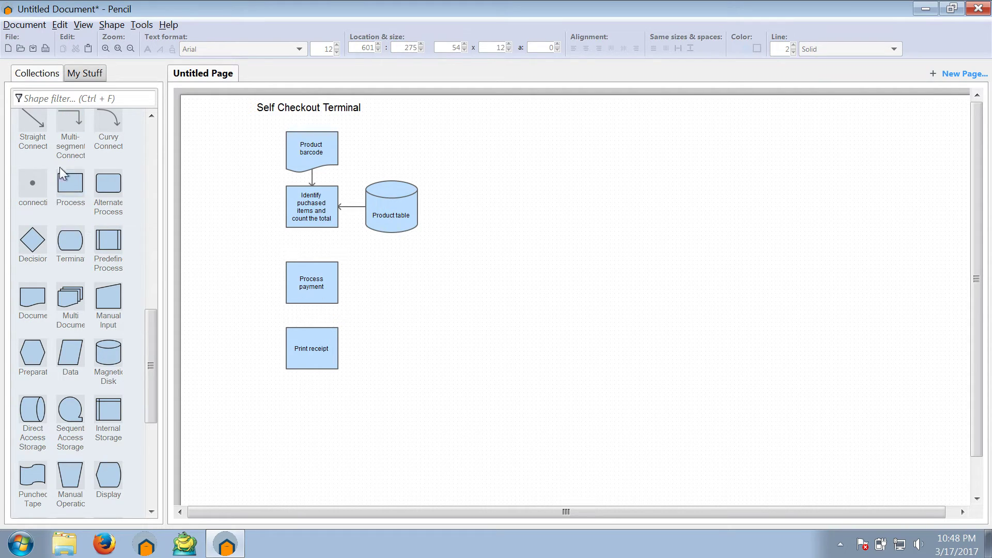
Step: Add a Document shape labelled "Total amount" in the free space below the Product table
drag(33, 299, 314, 294)
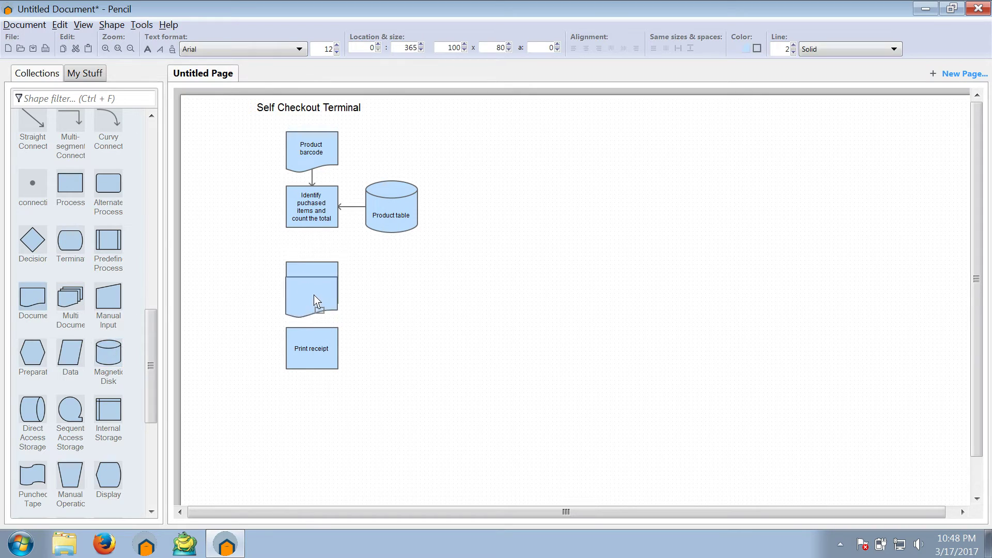
drag(417, 264, 420, 266)
double_click(419, 266)
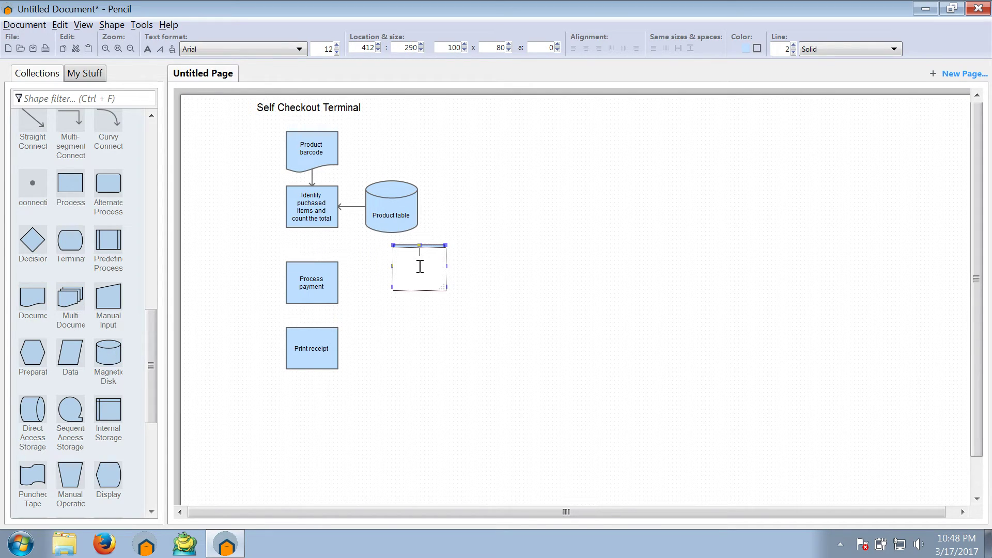
text(Total amount)
click(510, 307)
Step: Move the Process payment and Print receipt boxes down together and place the Total amount document beneath the purchased-items box
drag(357, 437, 305, 346)
drag(427, 261, 318, 261)
click(428, 281)
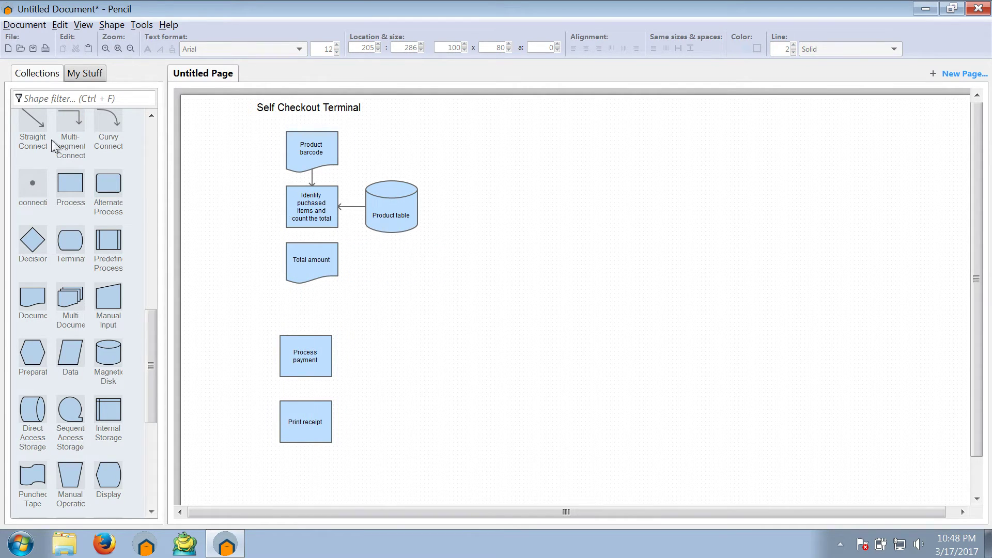
Step: Link the purchased-items box to Total amount with a straight connector and move the Process payment box up beneath Total amount
drag(39, 125, 312, 231)
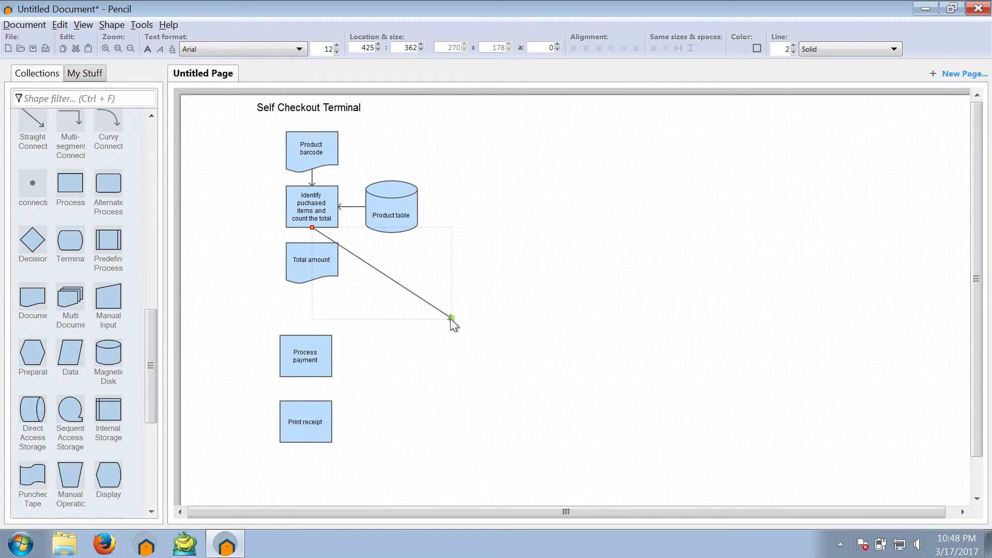
drag(311, 244, 311, 243)
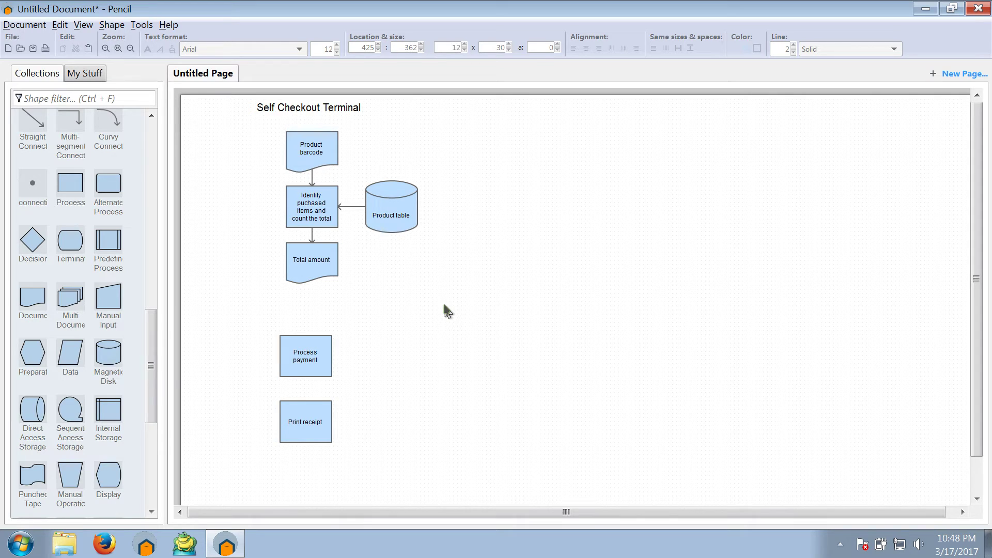
drag(309, 361, 314, 324)
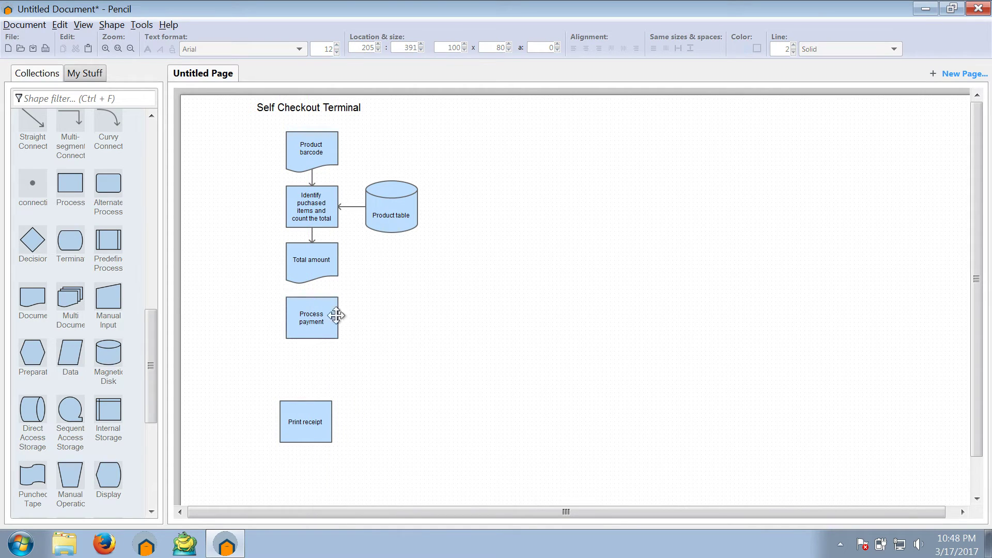
Step: Link Total amount to Process payment with a straight connector and shift both shapes slightly up to close the gaps
drag(29, 117, 314, 279)
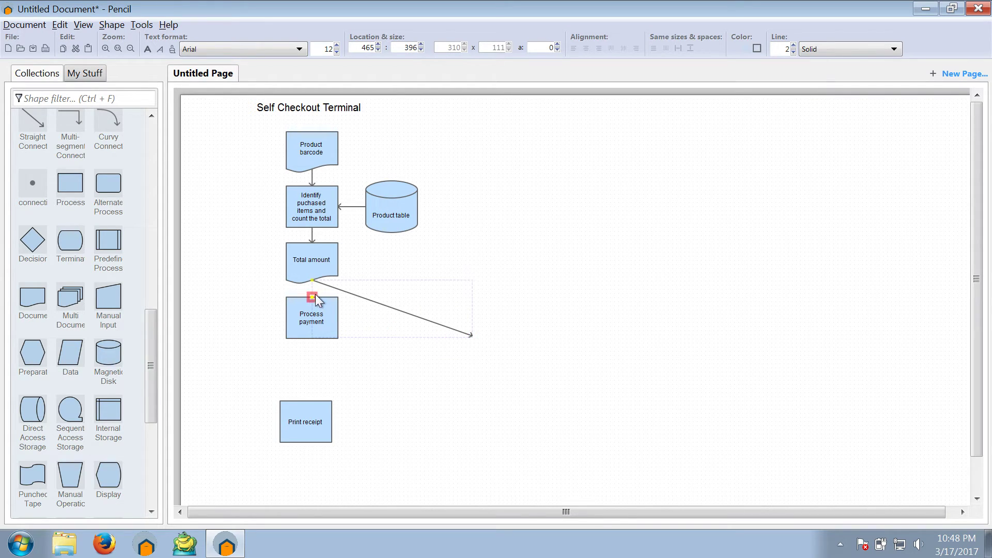
drag(315, 293, 315, 295)
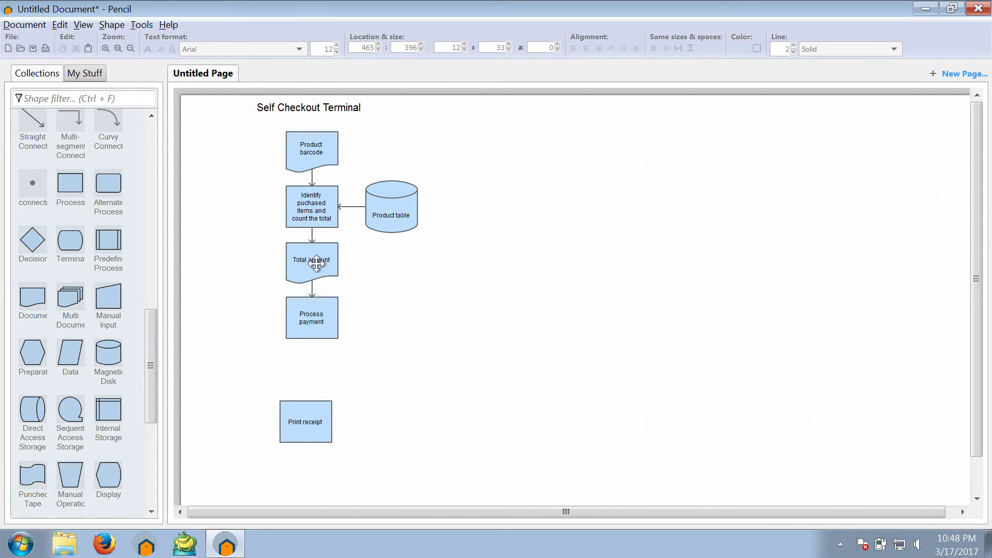
drag(315, 264, 315, 259)
click(355, 305)
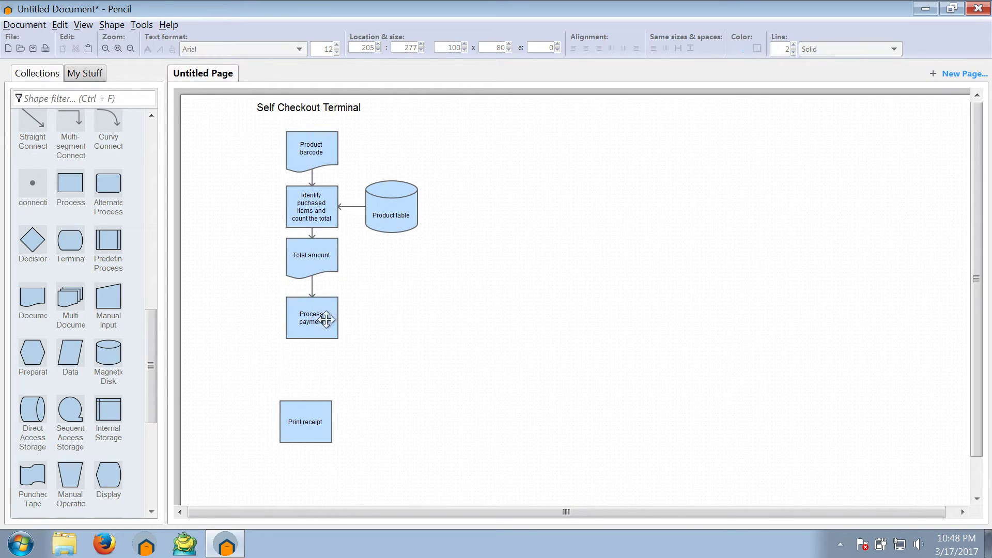
drag(326, 319, 326, 312)
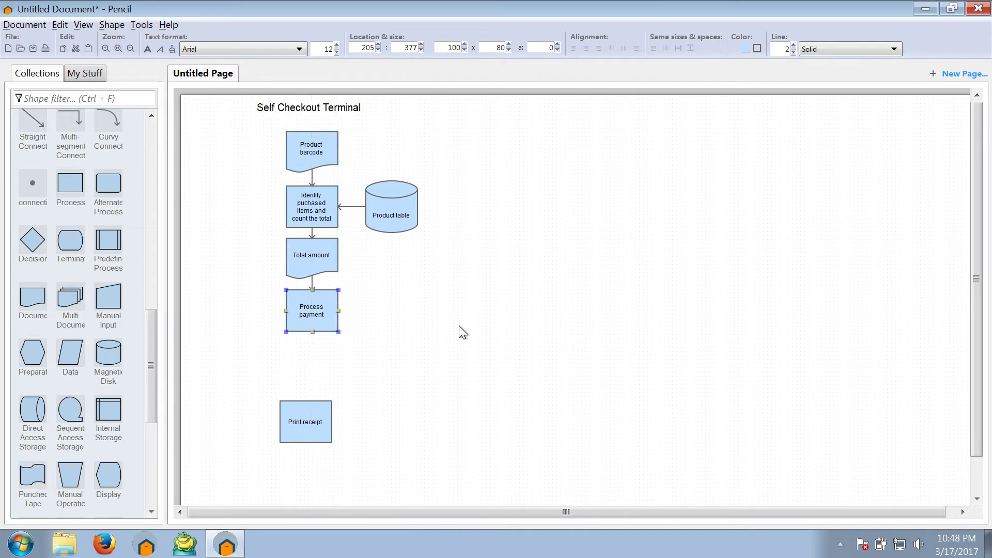
click(460, 331)
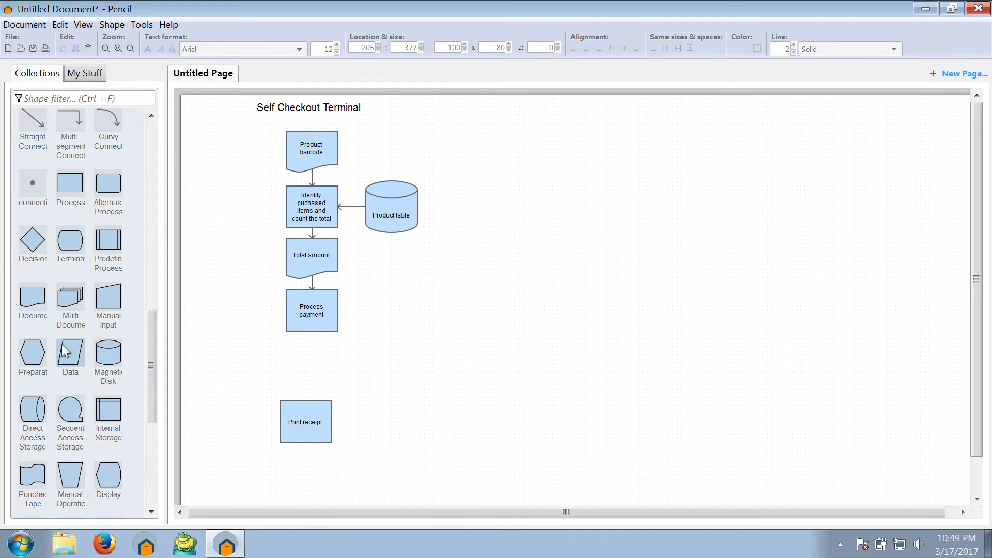
Step: Add a Document shape labelled "Debit / Credit card info" to the left of the Process payment box
drag(32, 295, 247, 308)
double_click(248, 307)
text(D)
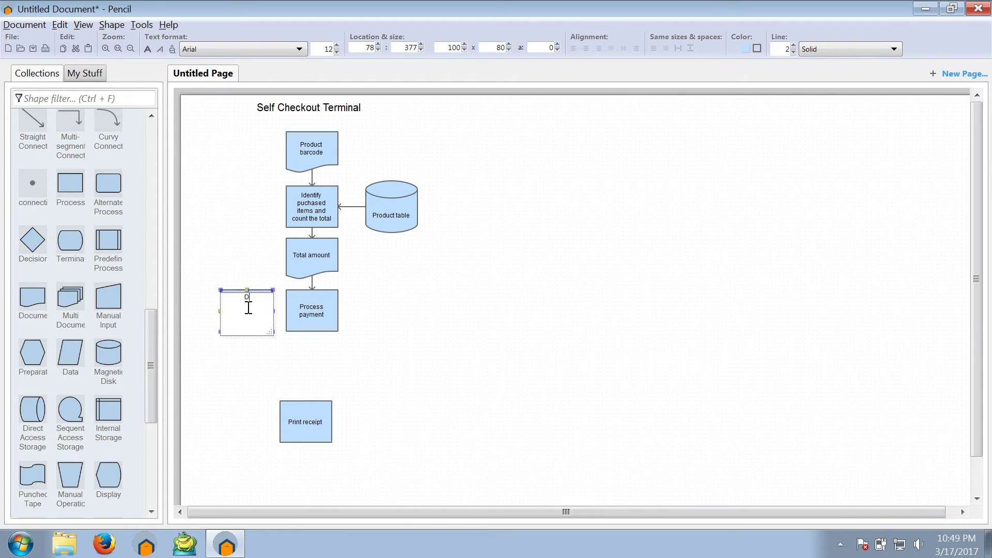
text(ebit / Credit card info)
click(570, 339)
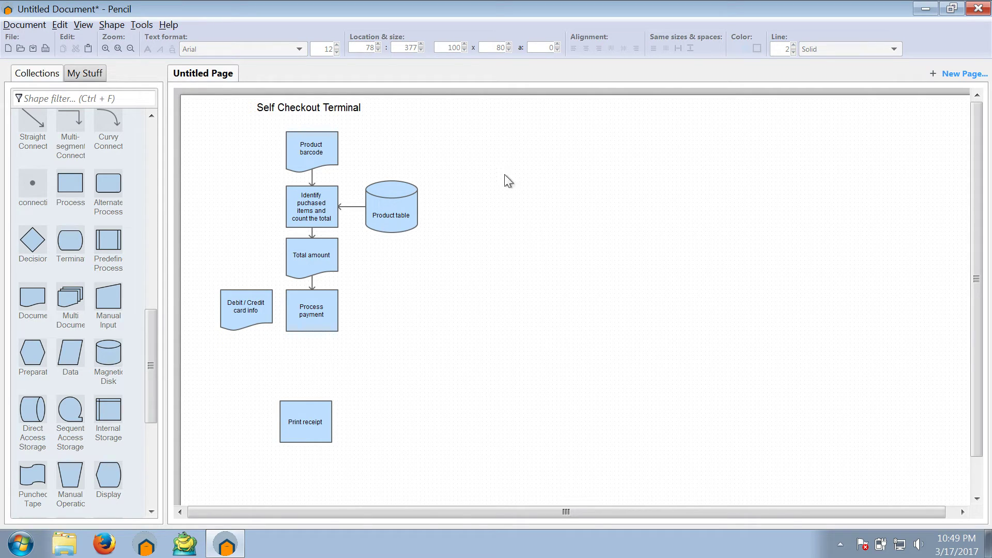
Step: Move all shapes and connectors above Print receipt down together to free space beneath the title
drag(493, 144, 219, 363)
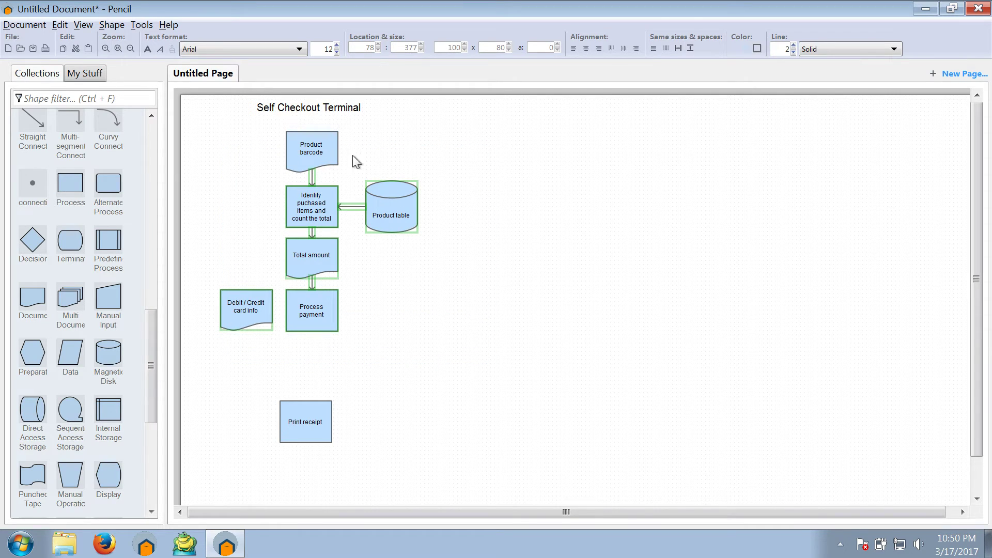
click(314, 152)
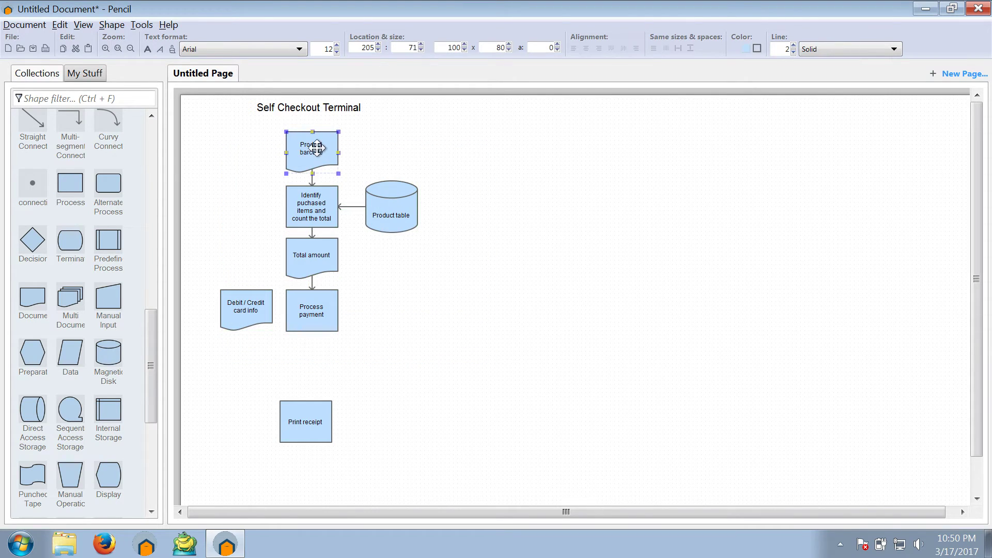
click(492, 144)
drag(471, 142, 203, 381)
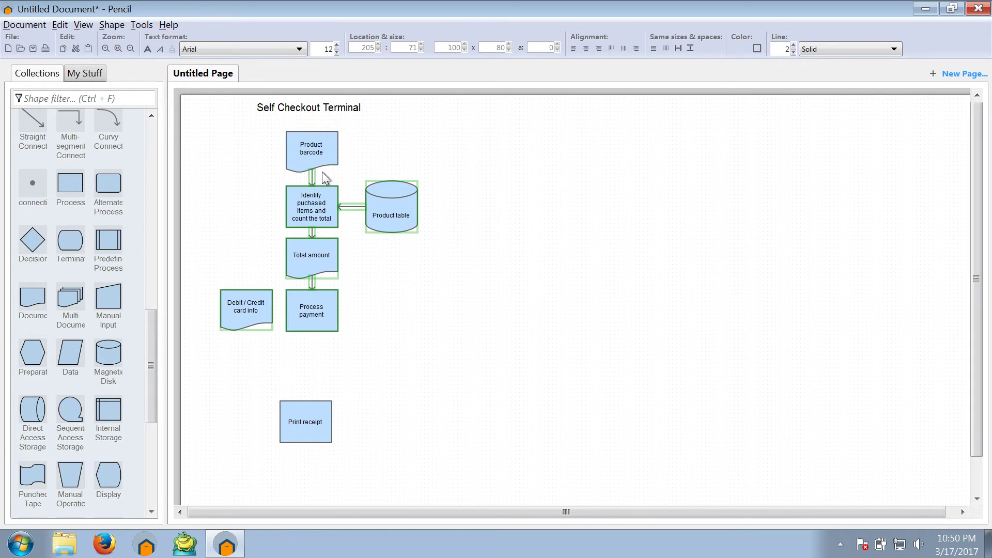
shift+click(314, 137)
drag(319, 135, 324, 172)
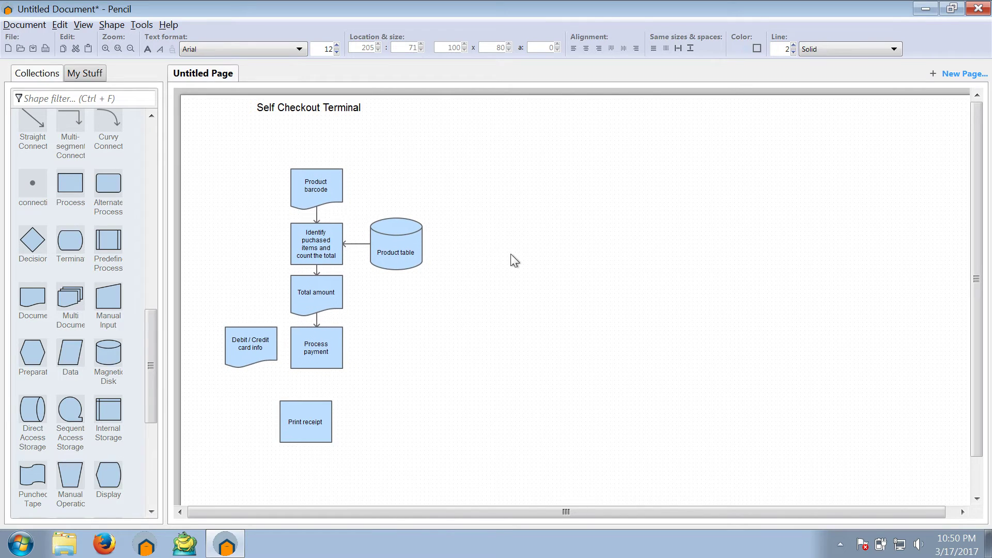
click(514, 255)
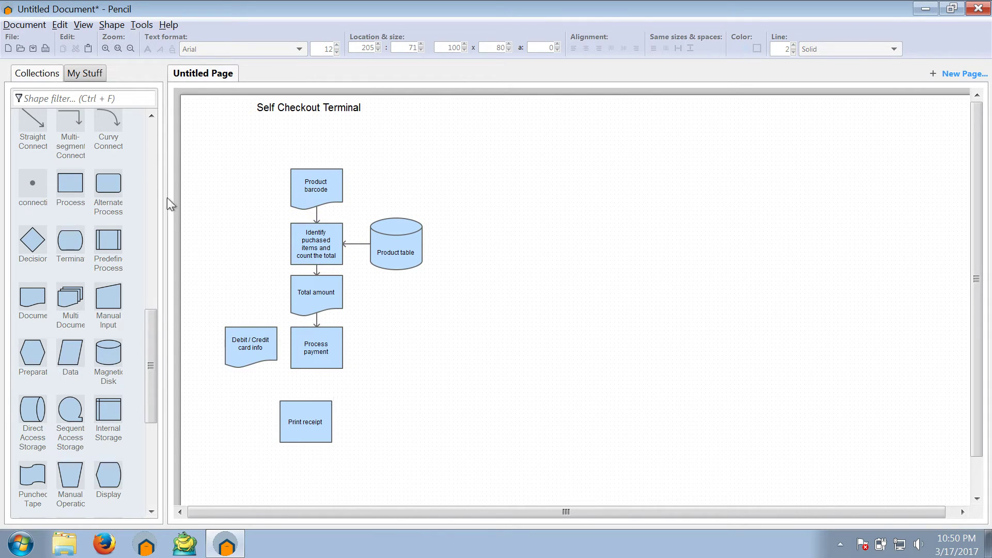
Step: Draw a straight connector from the right side of Debit / Credit card info to the left side of Process payment
drag(41, 126, 432, 384)
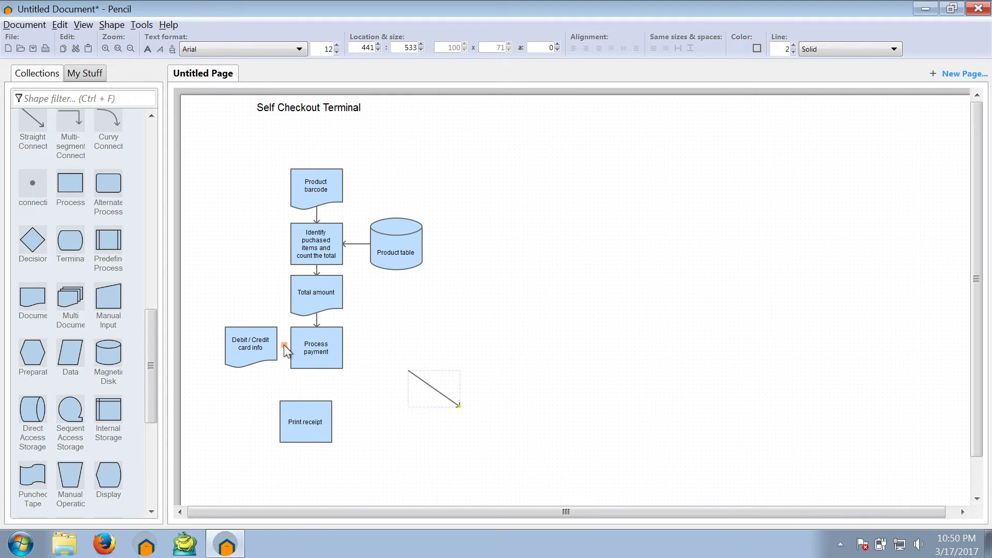
drag(278, 345, 277, 347)
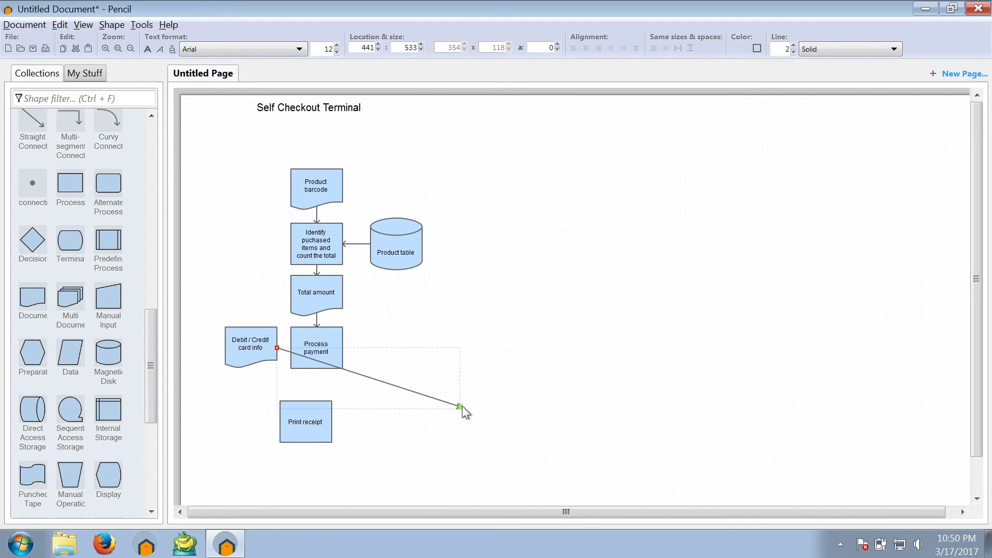
drag(460, 405, 290, 348)
click(476, 347)
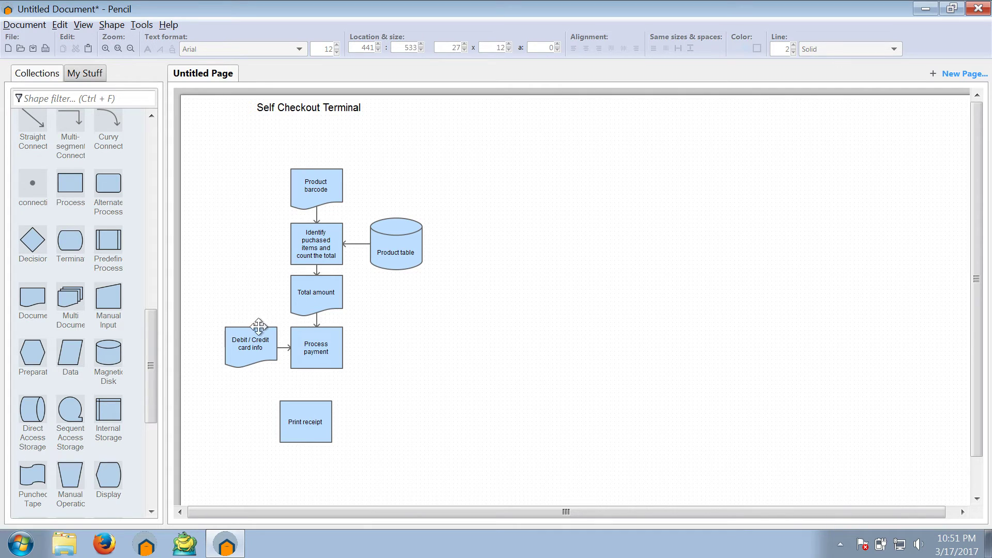
Step: Add a Terminator shape labelled "Customer" above and to the left of the Product barcode document
mouse_move(151, 329)
mouse_down()
mouse_move(151, 292)
mouse_move(145, 328)
mouse_up()
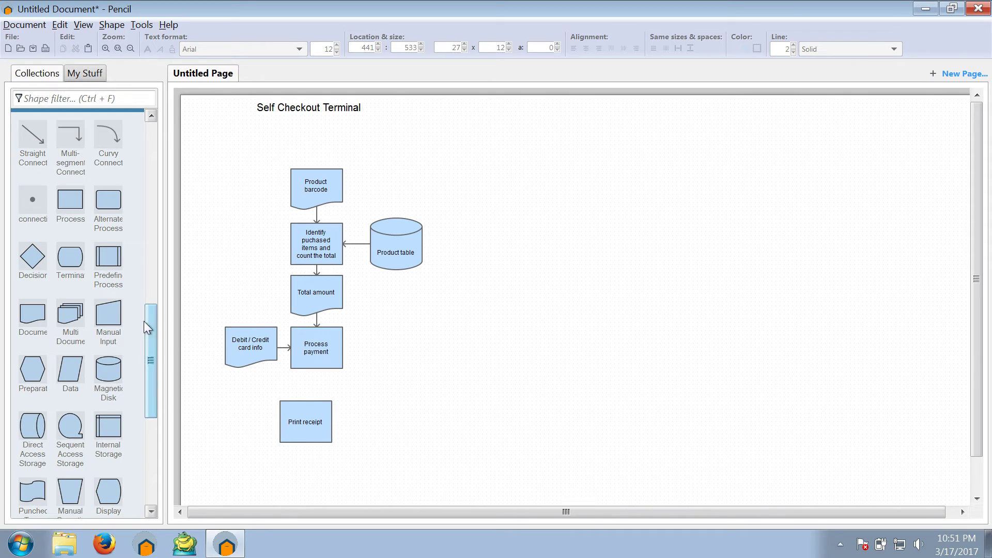
drag(78, 246, 236, 141)
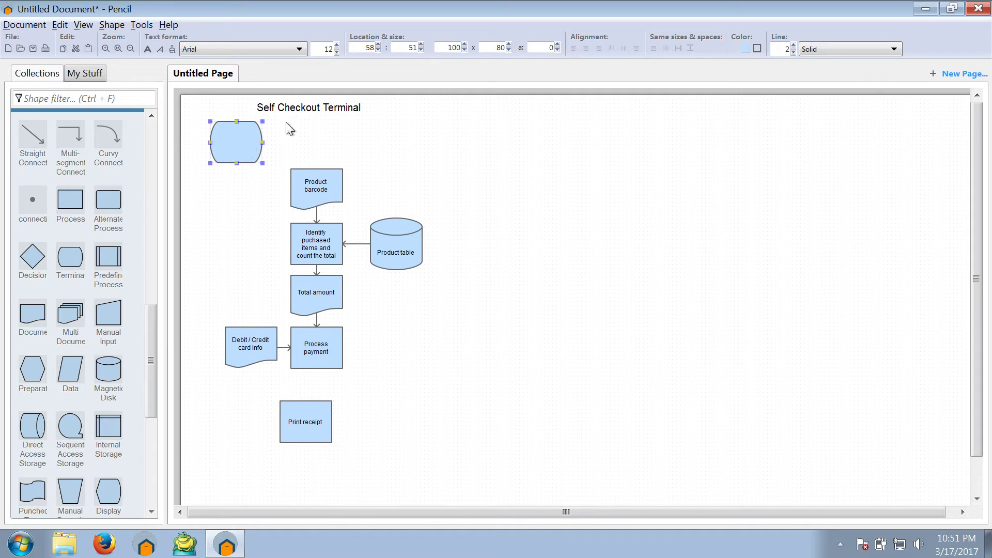
double_click(236, 139)
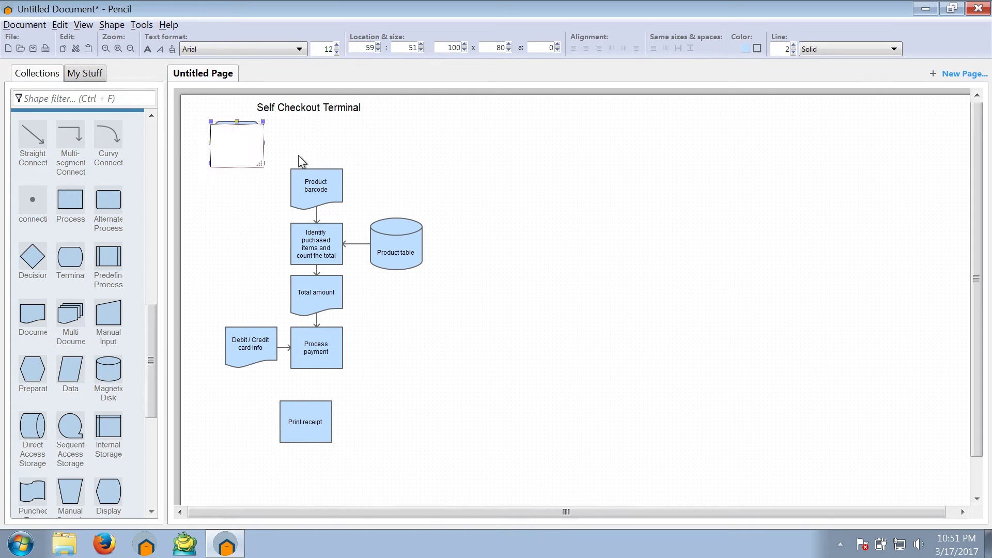
text(Customer)
click(392, 152)
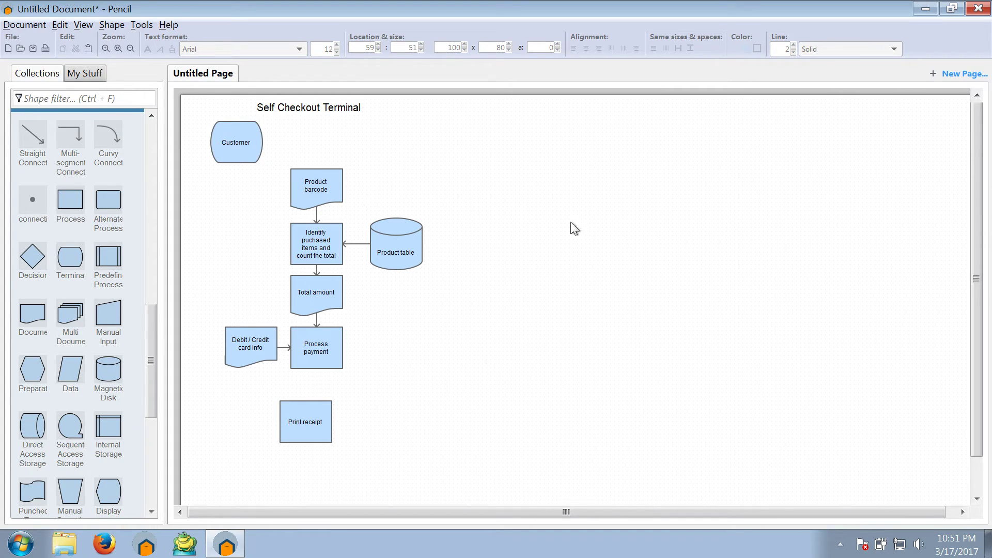
Step: Move the whole flowchart except Customer slightly down and right, and bring the Customer shape closer to Product barcode
drag(558, 177, 209, 463)
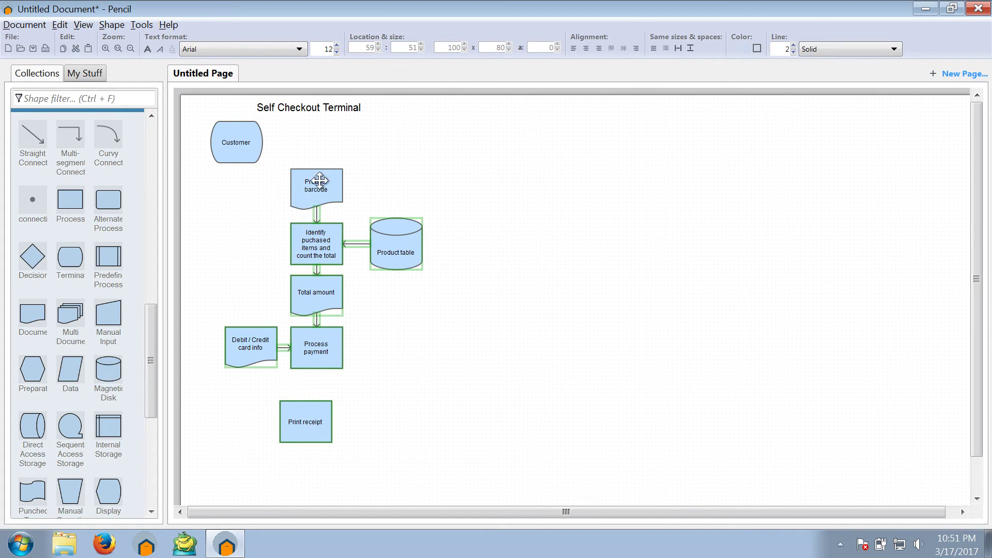
key(Escape)
drag(319, 181, 333, 202)
click(435, 186)
drag(239, 146, 264, 155)
click(231, 224)
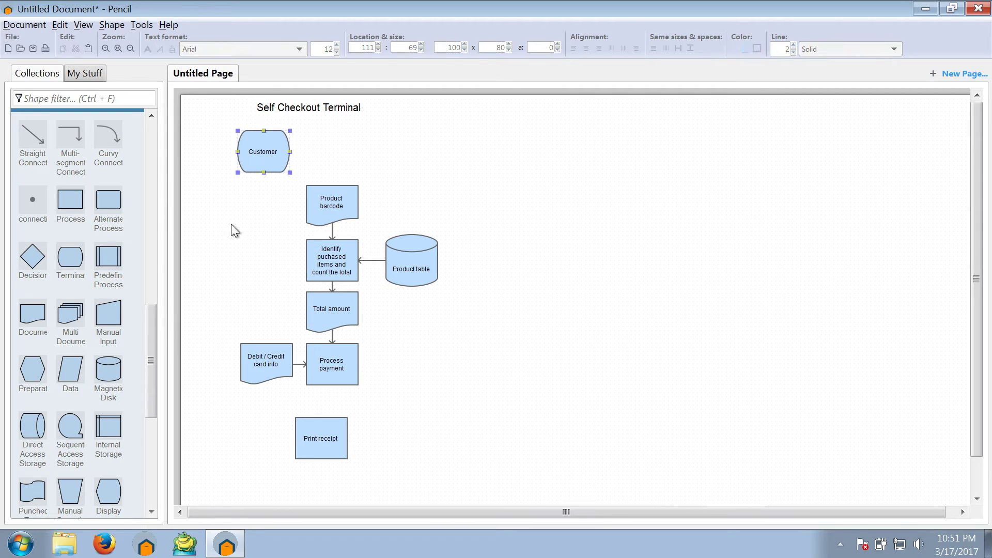
Step: Draw a multi-segment connector from Customer's right side to the top of Product barcode
drag(73, 134, 373, 139)
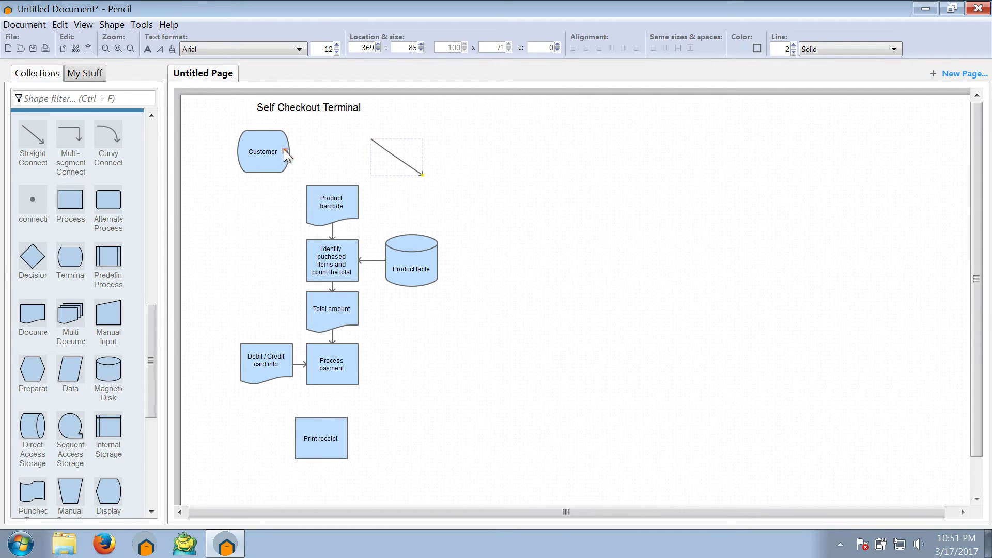
drag(284, 150, 289, 151)
drag(330, 183, 331, 185)
click(511, 188)
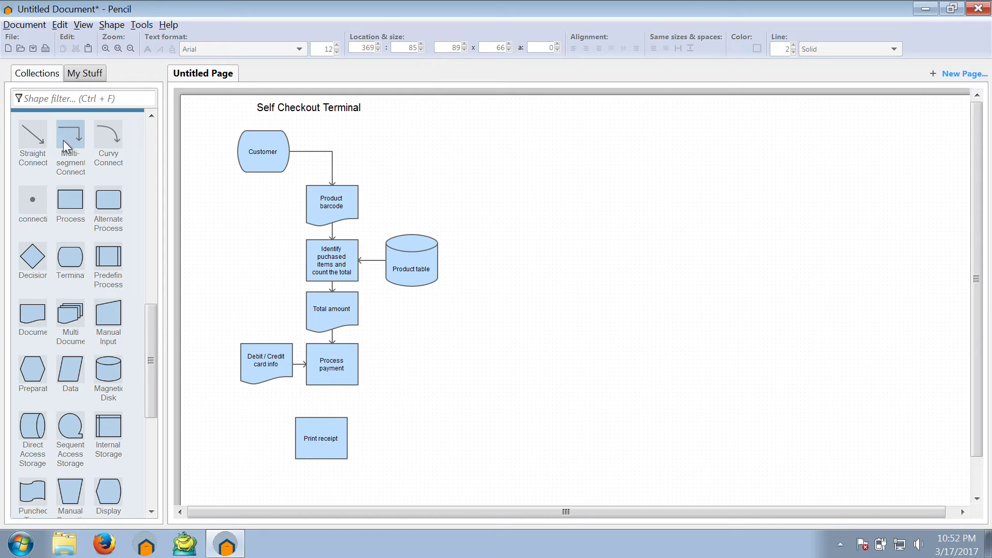
Step: Draw a multi-segment connector from Customer's bottom to the top of Debit / Credit card info and align Customer directly above that document
drag(70, 128, 263, 229)
drag(271, 145, 229, 141)
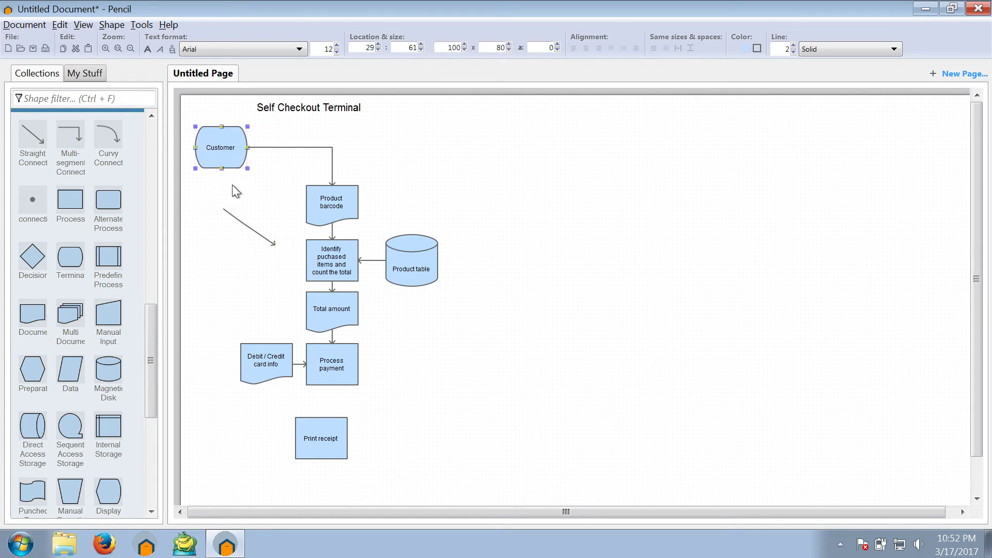
click(225, 213)
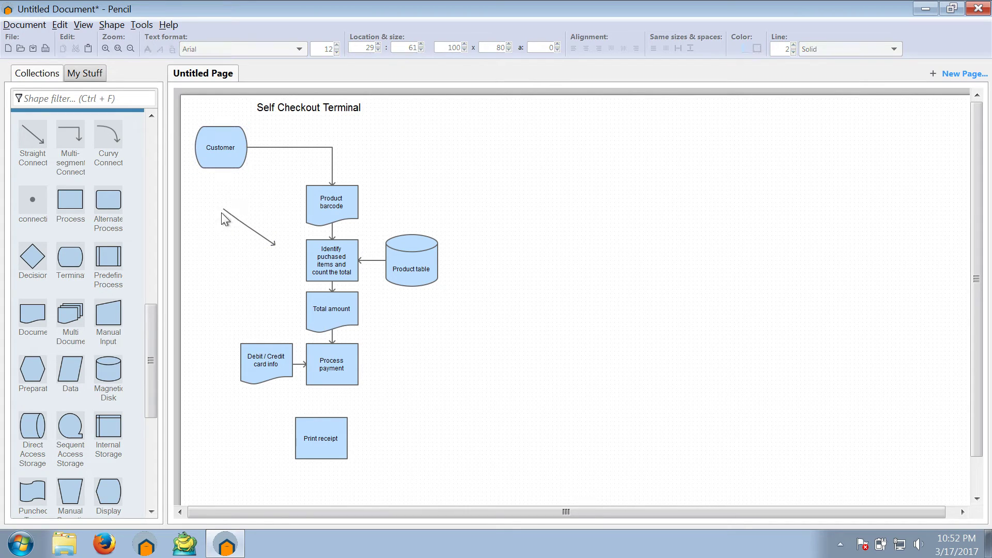
click(230, 213)
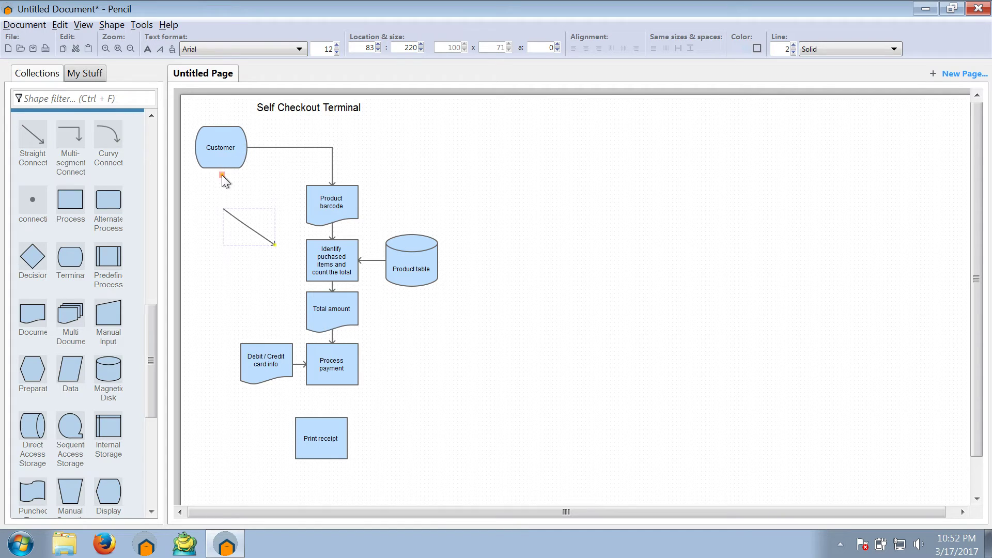
drag(221, 175, 220, 167)
drag(273, 243, 266, 347)
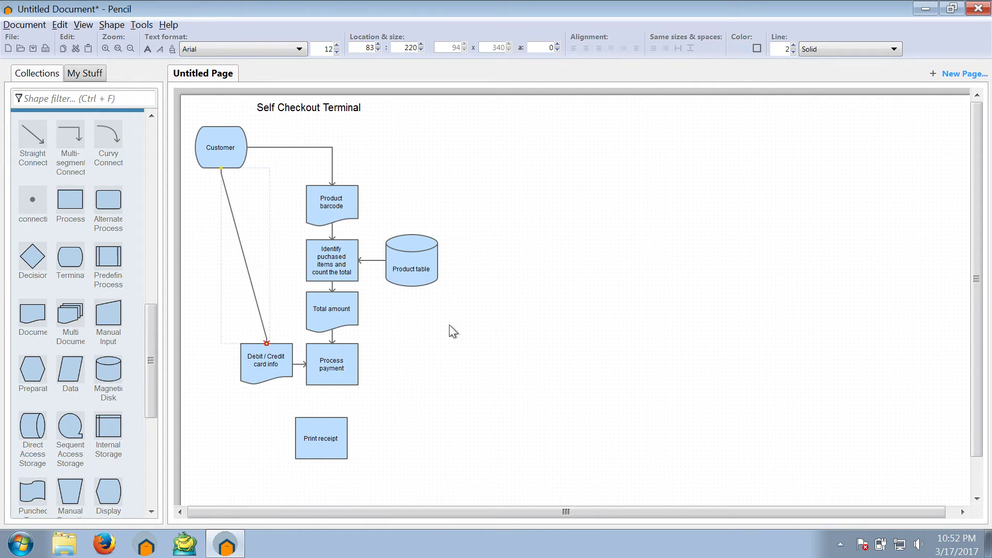
drag(222, 149, 271, 156)
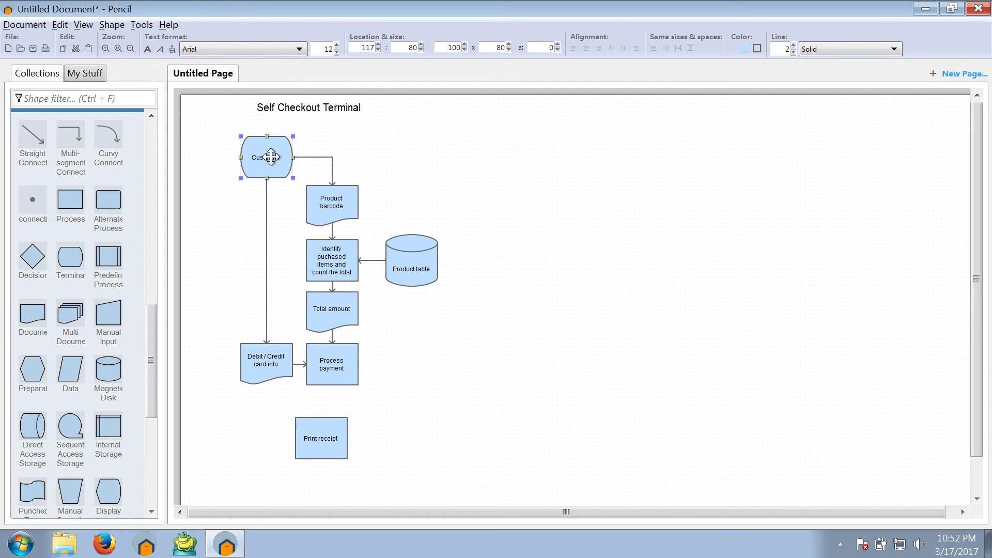
click(512, 206)
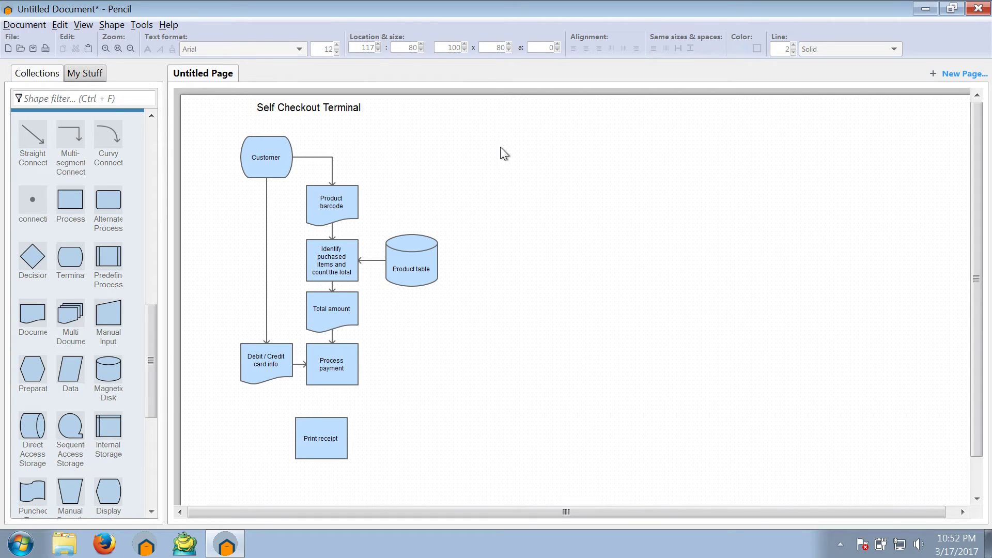
Step: Add a Manual Operation shape labelled "san barcode" in the free space above the Product table
click(279, 145)
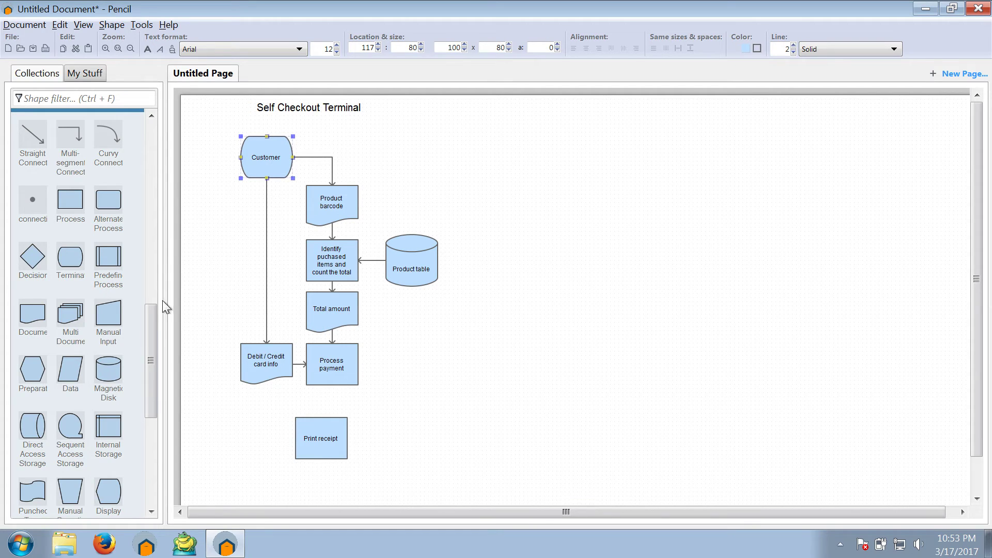
drag(153, 321, 150, 364)
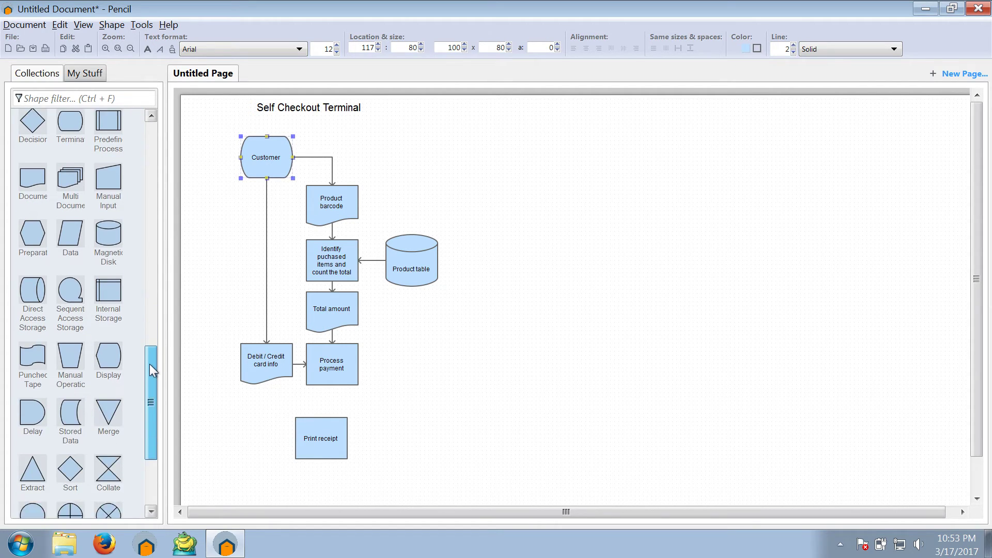
drag(76, 358, 463, 172)
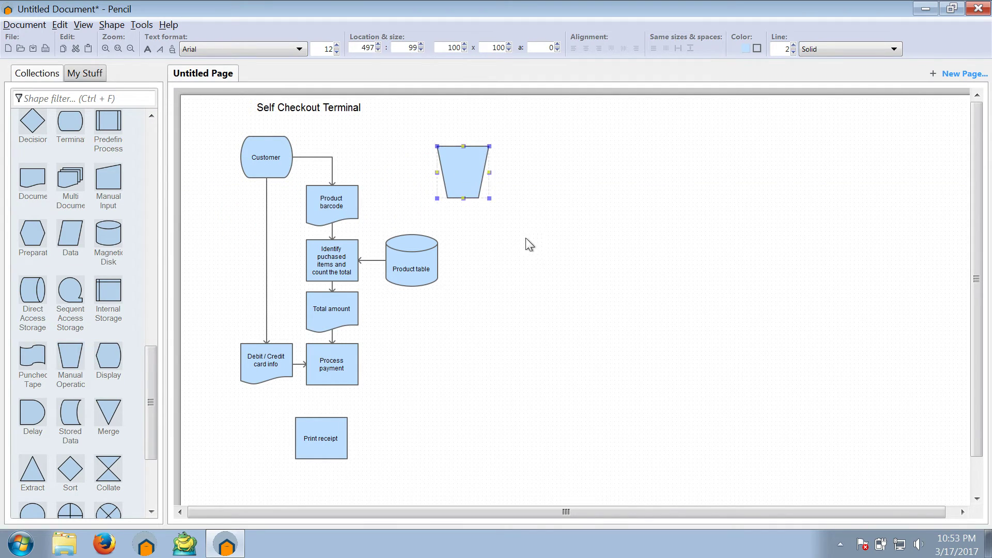
click(517, 230)
double_click(460, 173)
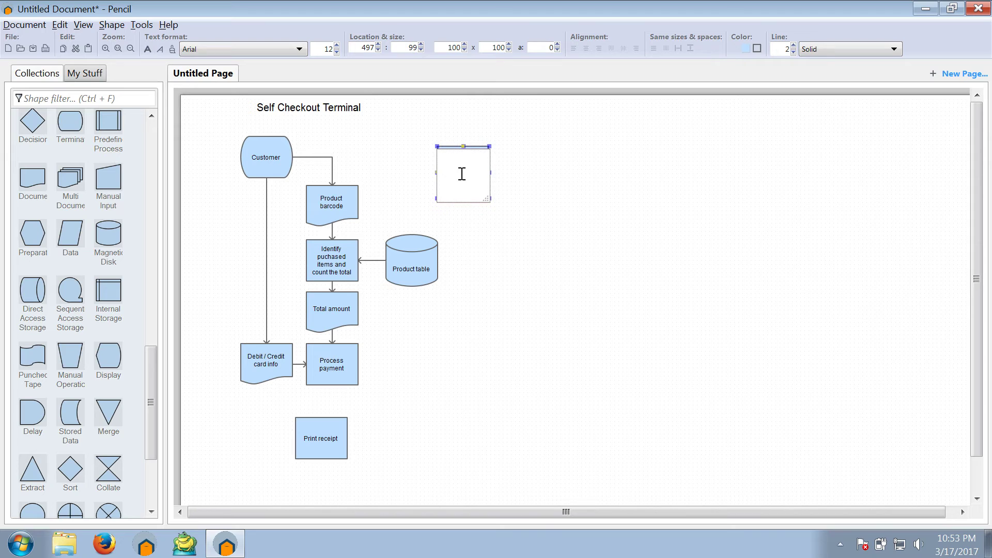
text(san barcode)
click(630, 239)
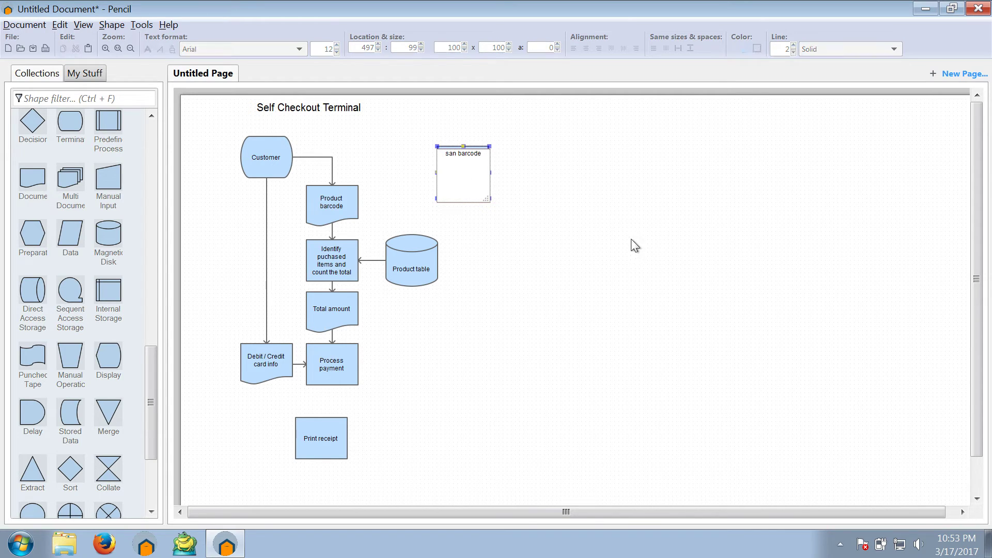
Step: Reattach the start of Product barcode's incoming connector to the bottom of san barcode and move that shape in beside Customer
click(319, 157)
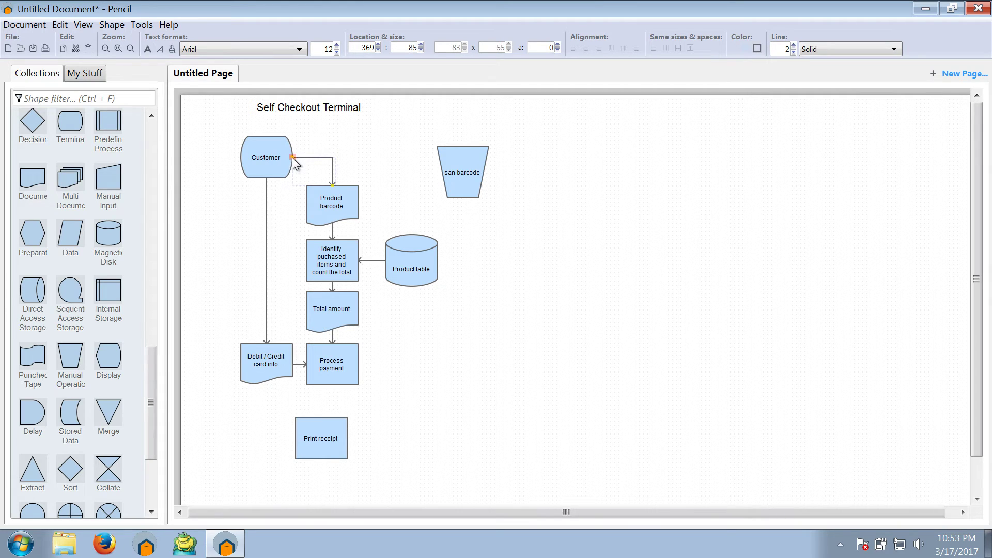
drag(457, 200, 460, 199)
drag(460, 159, 356, 138)
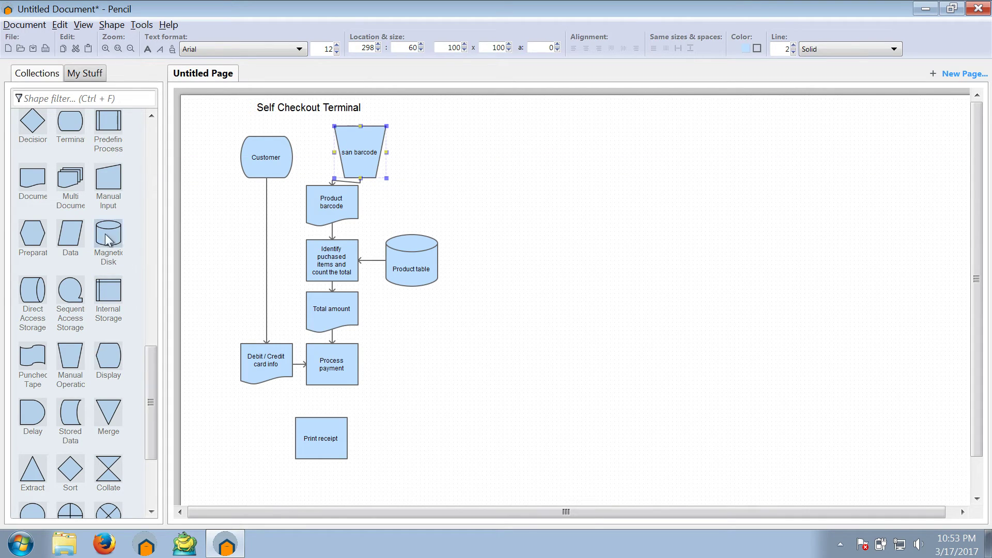
Step: Draw a straight connector from Customer's right side to san barcode and move that shape directly above Product barcode
drag(150, 379, 138, 295)
drag(38, 248, 339, 152)
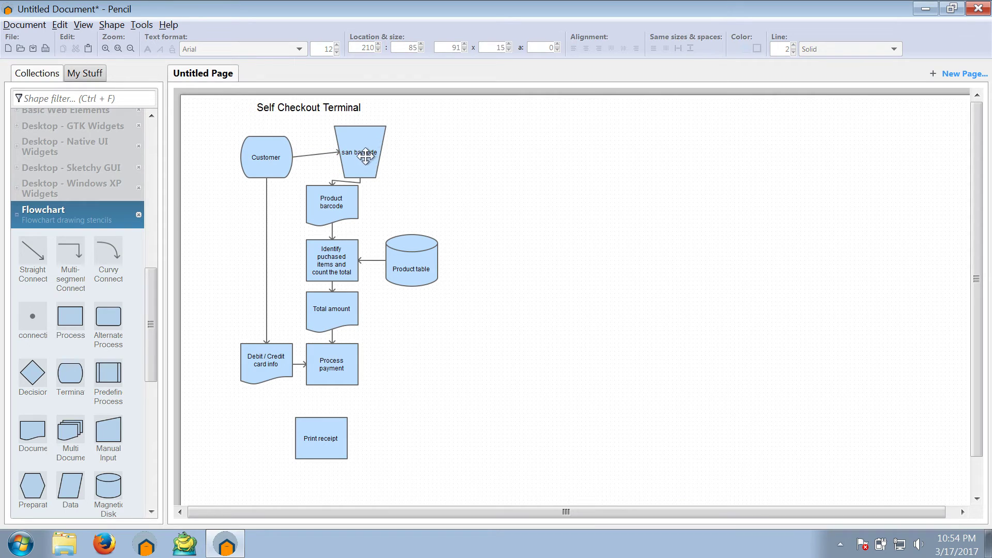
click(362, 161)
drag(362, 161, 337, 160)
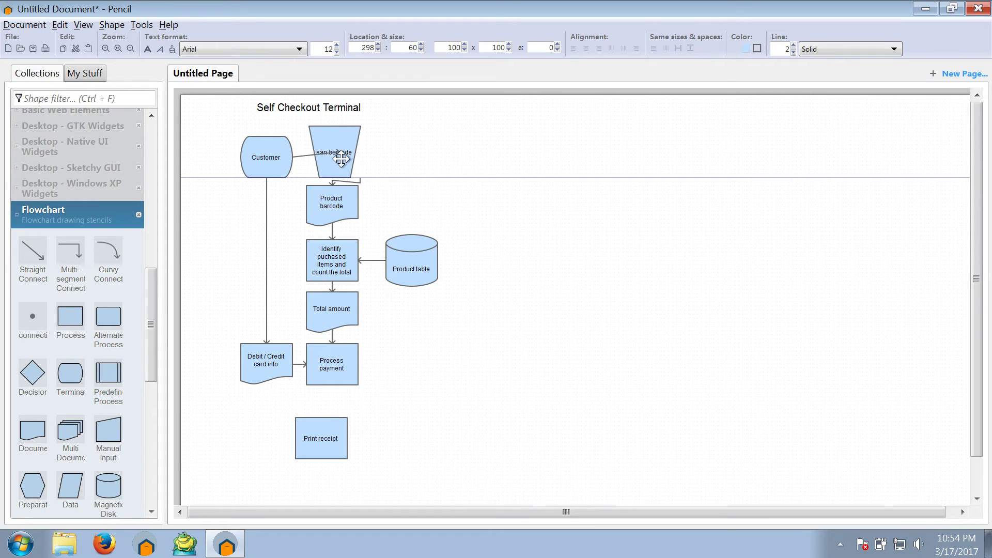
click(411, 175)
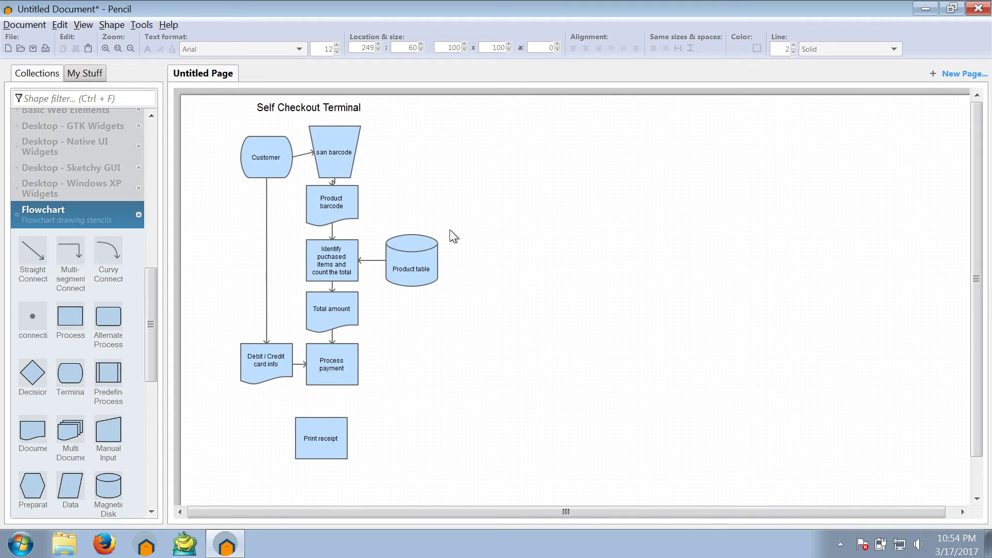
Step: Delete the san barcode shape and the straight connector leading to it from Customer
click(268, 155)
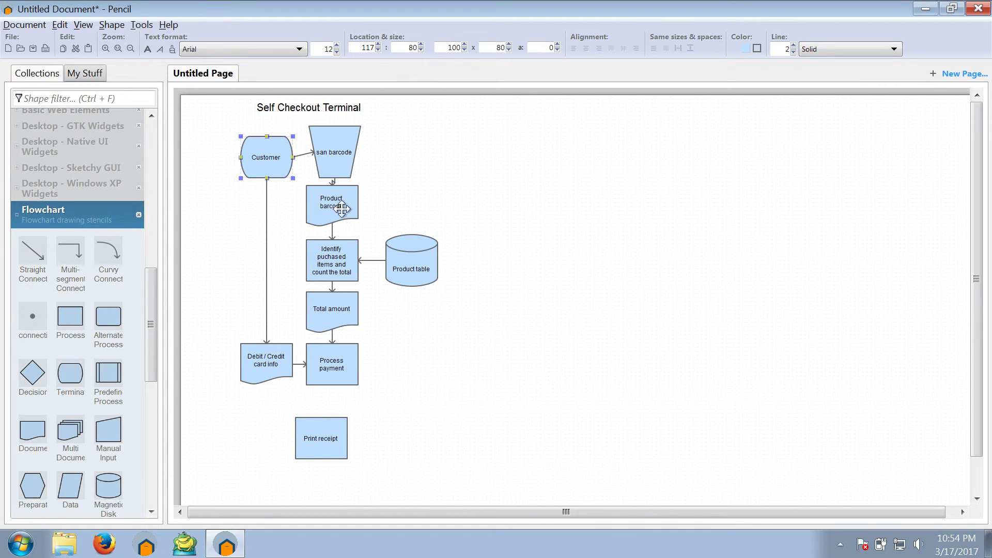
click(330, 152)
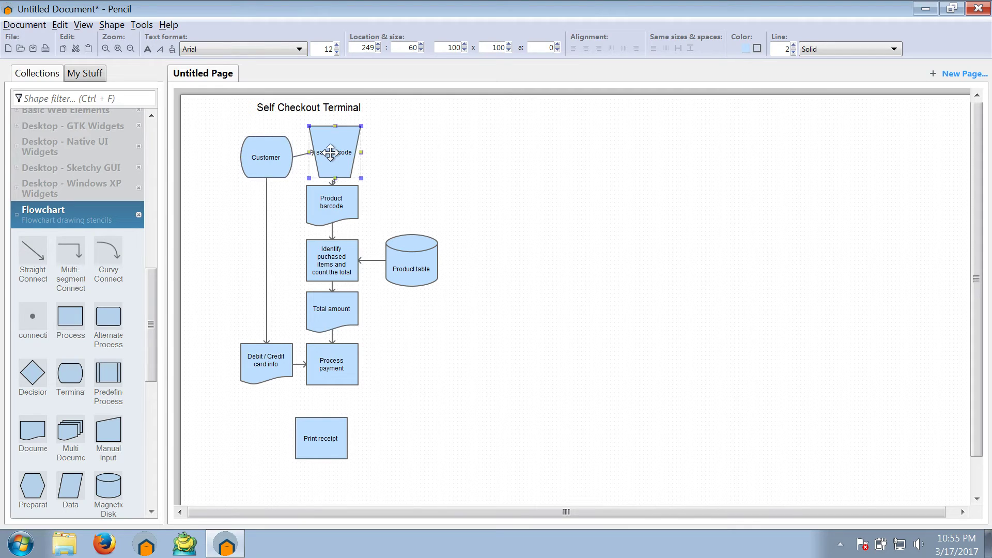
key(Delete)
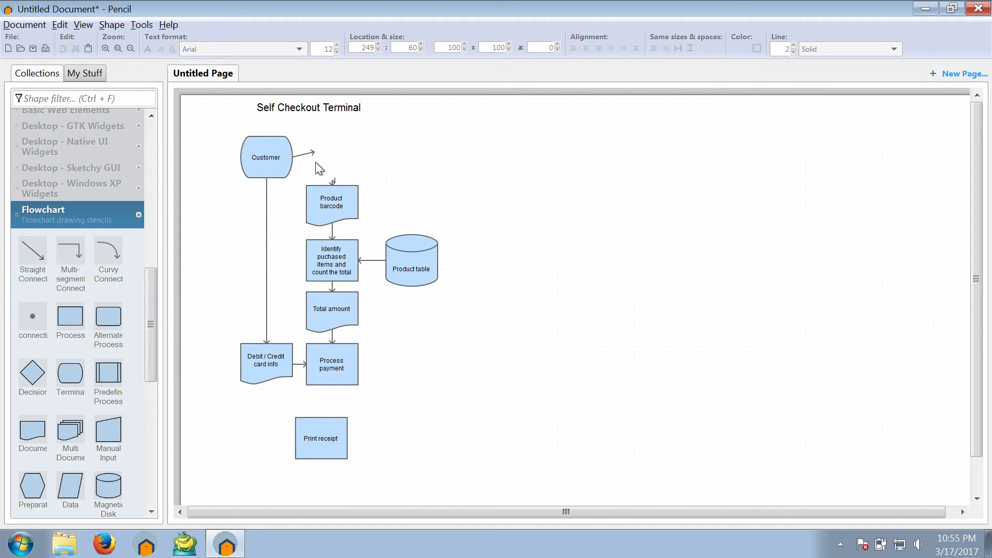
click(312, 154)
key(Delete)
Step: Reattach the start of Product barcode's incoming connector to Customer's right side and raise the Customer shape slightly
click(334, 182)
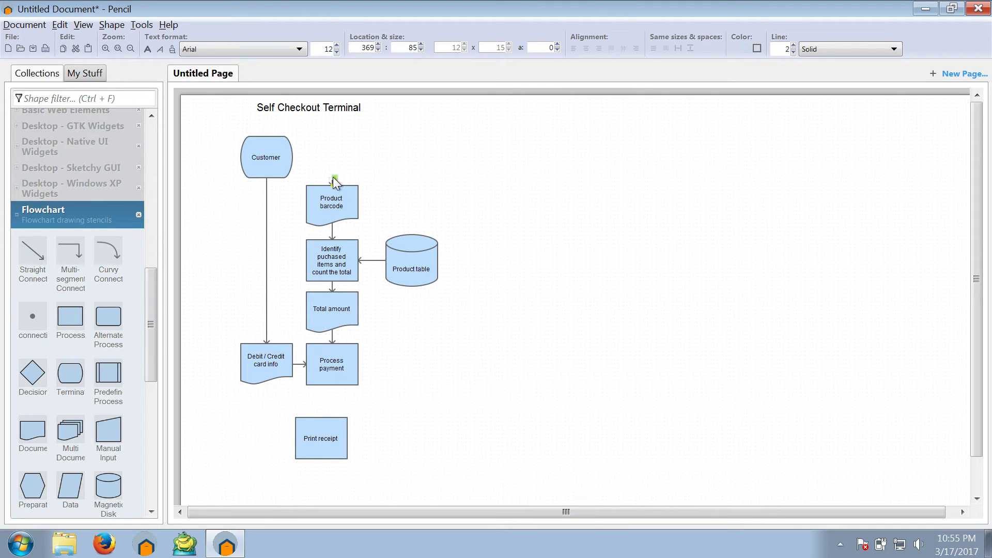
drag(293, 159, 261, 149)
click(418, 169)
click(494, 156)
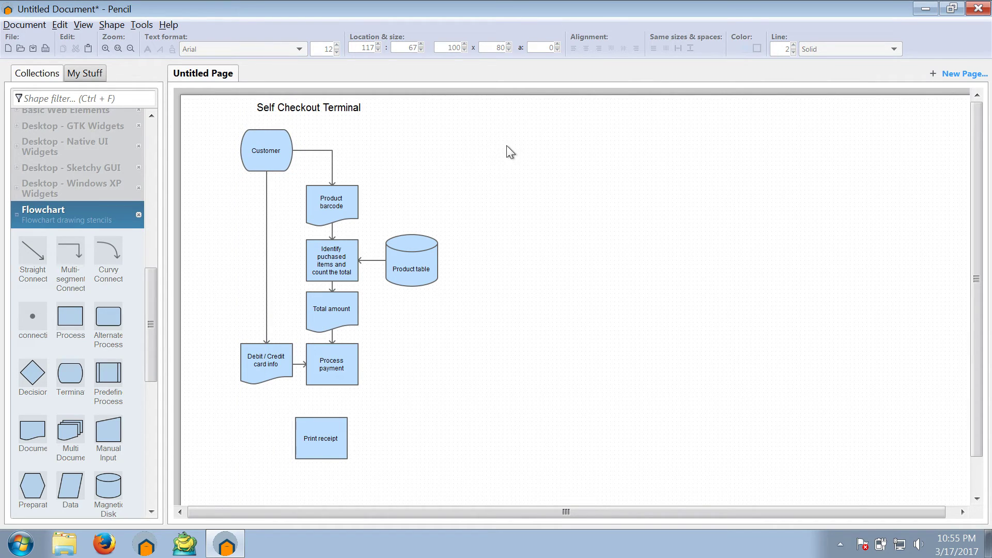
Step: Move the whole flowchart below the title slightly up and to the right
drag(507, 146, 224, 482)
click(602, 338)
drag(535, 497, 222, 124)
drag(275, 145, 293, 138)
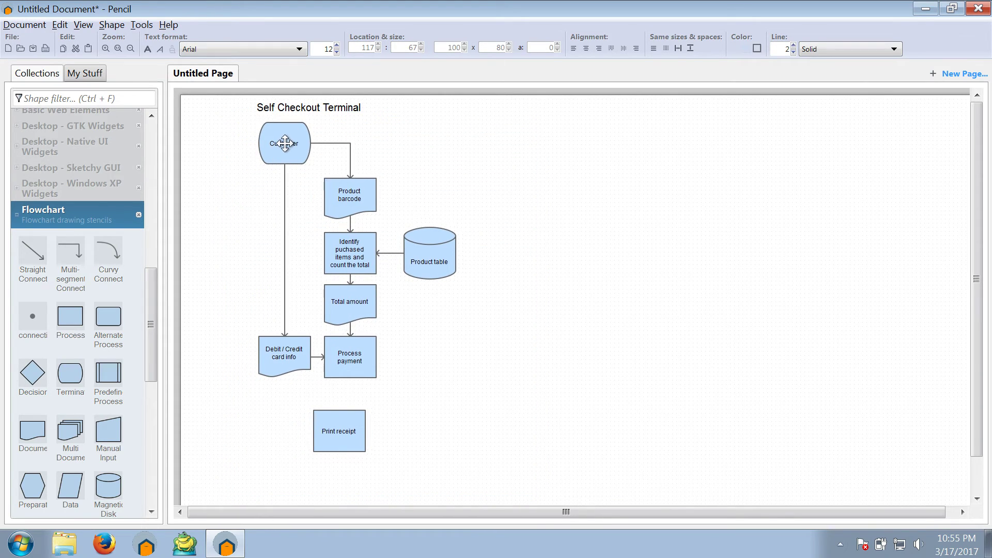
click(590, 182)
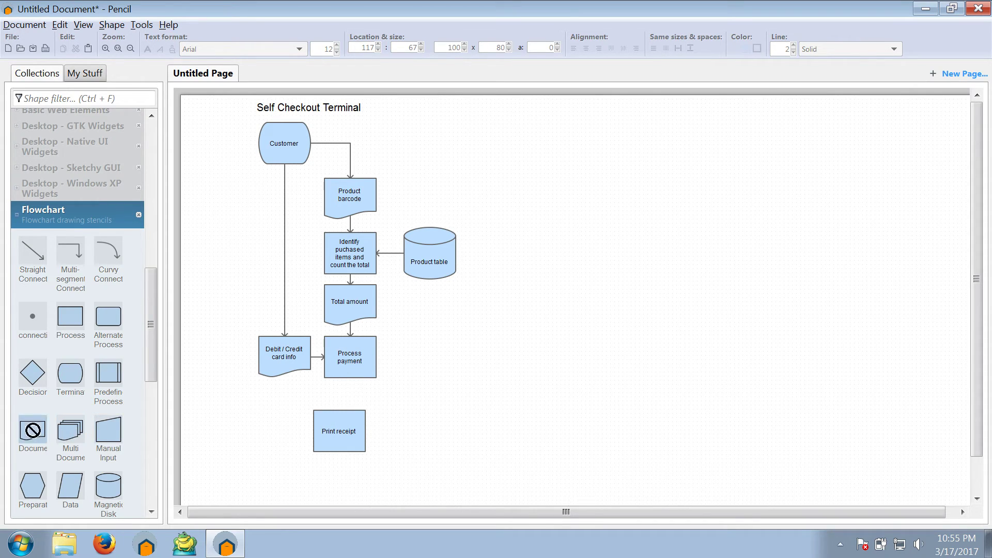
Step: Add a Document shape labelled "Payment info" to the right of Process payment, level with it
drag(33, 430, 343, 385)
drag(393, 361, 424, 359)
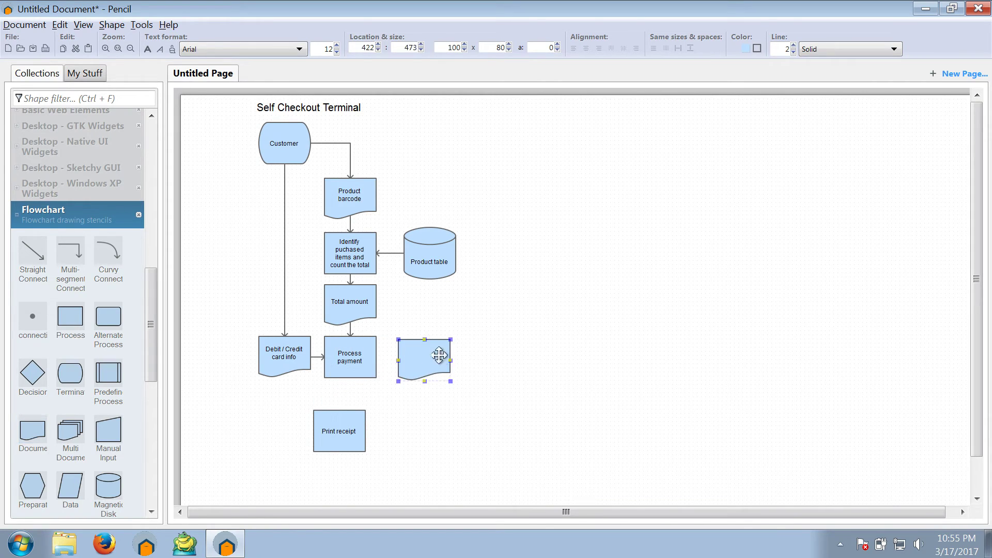
double_click(421, 356)
text(P)
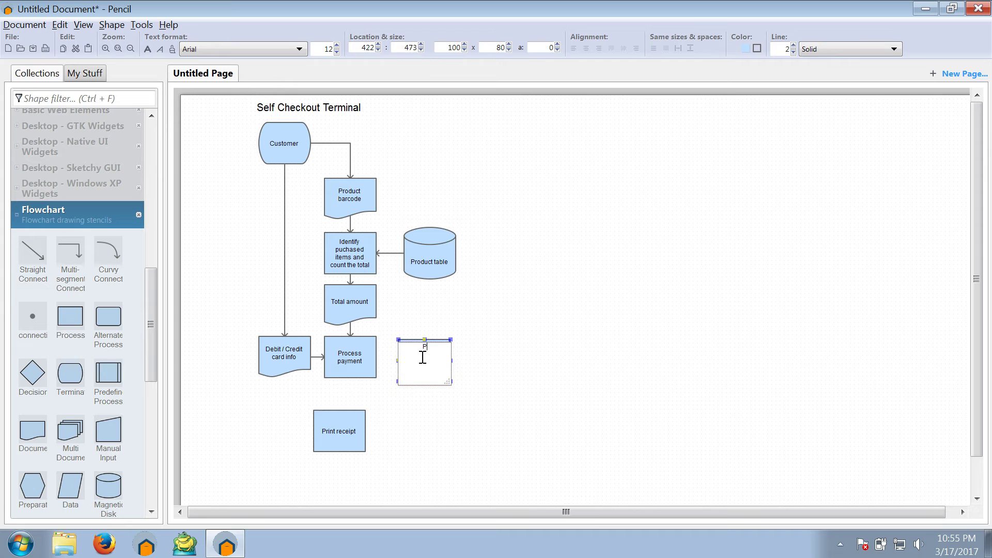
text(ayment info)
click(531, 377)
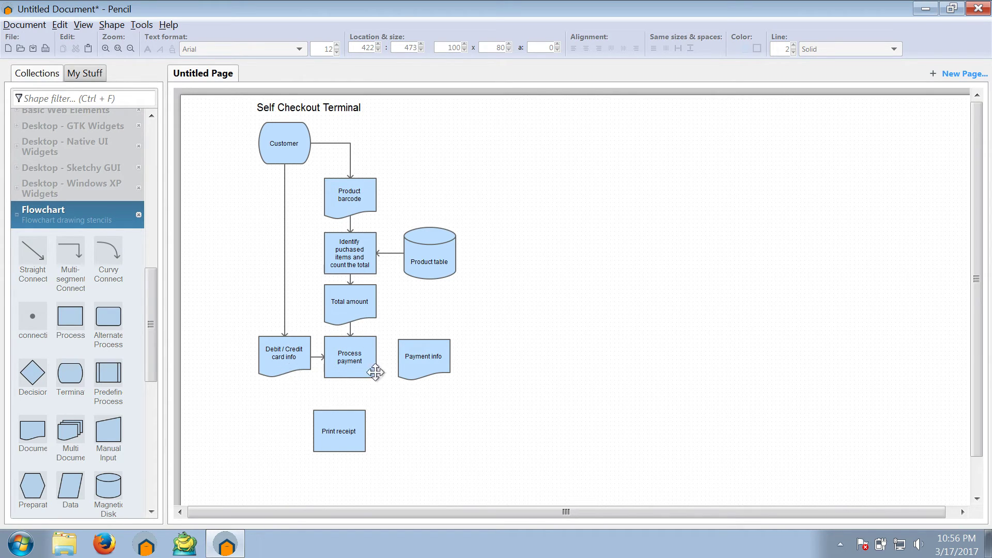
click(425, 358)
drag(425, 358, 425, 355)
click(227, 336)
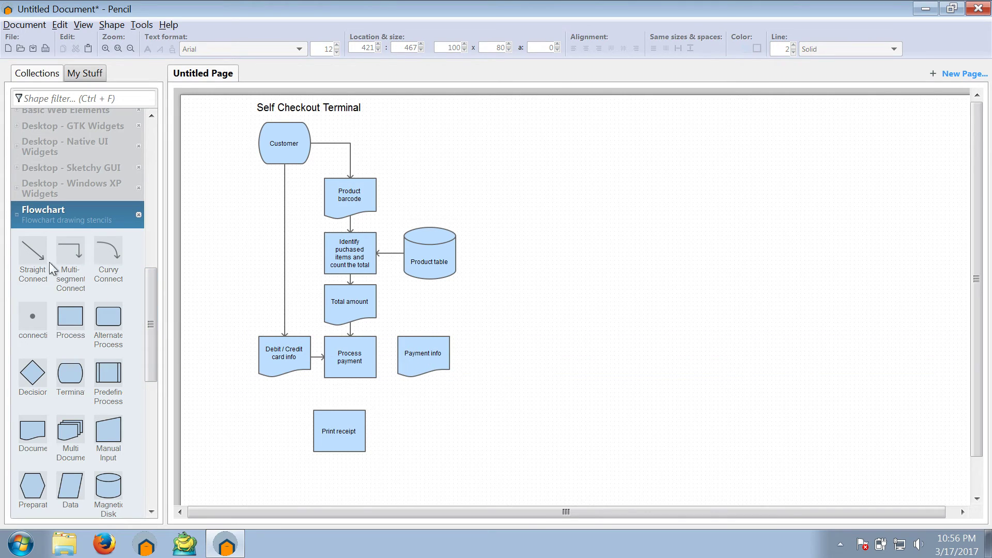
Step: Draw a straight connector from Process payment's right side to the left side of Payment info
drag(48, 262, 376, 356)
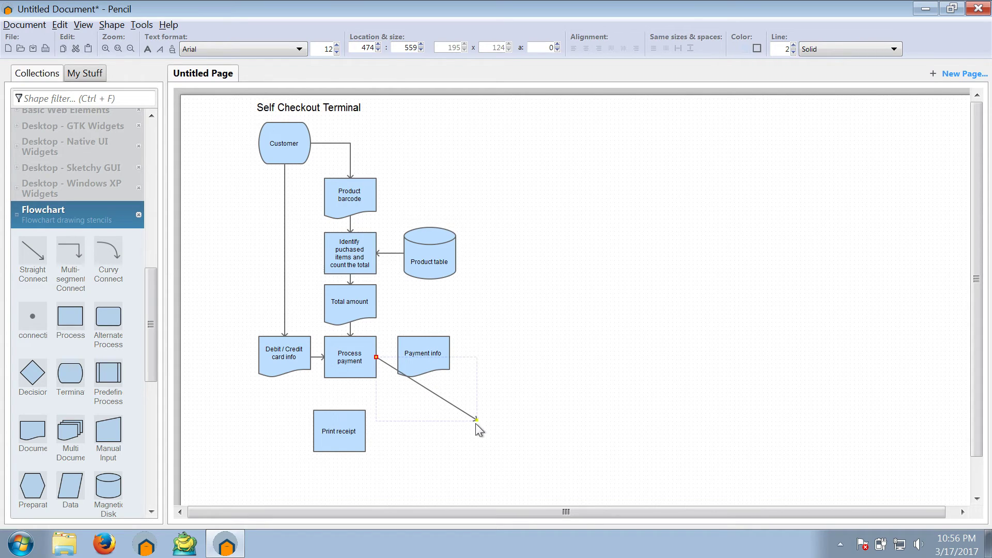
drag(475, 420, 398, 357)
click(631, 362)
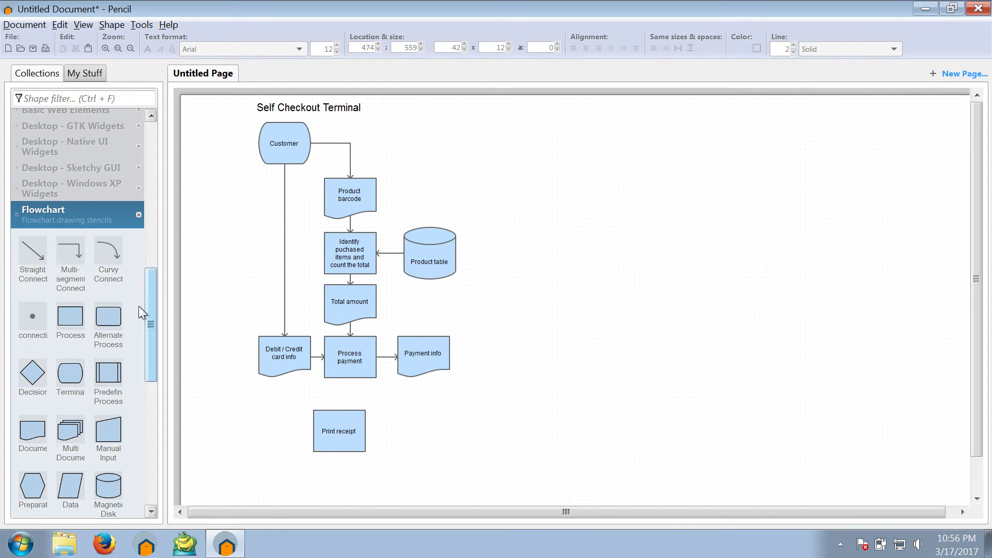
Step: Add a Terminator shape labelled "Bank" to the far right of Customer, level with it
drag(70, 372, 470, 203)
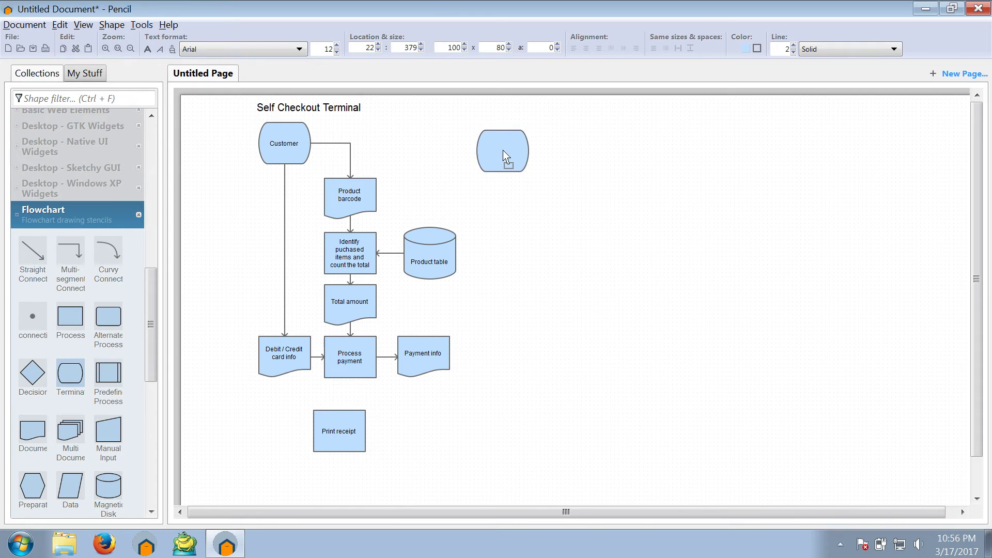
drag(503, 150, 501, 141)
double_click(500, 143)
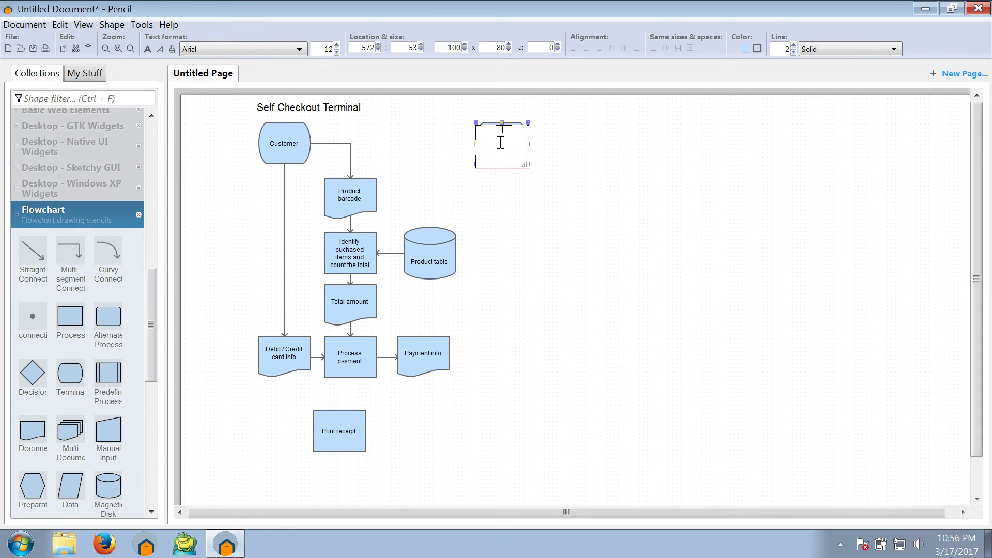
text(Bank)
click(686, 269)
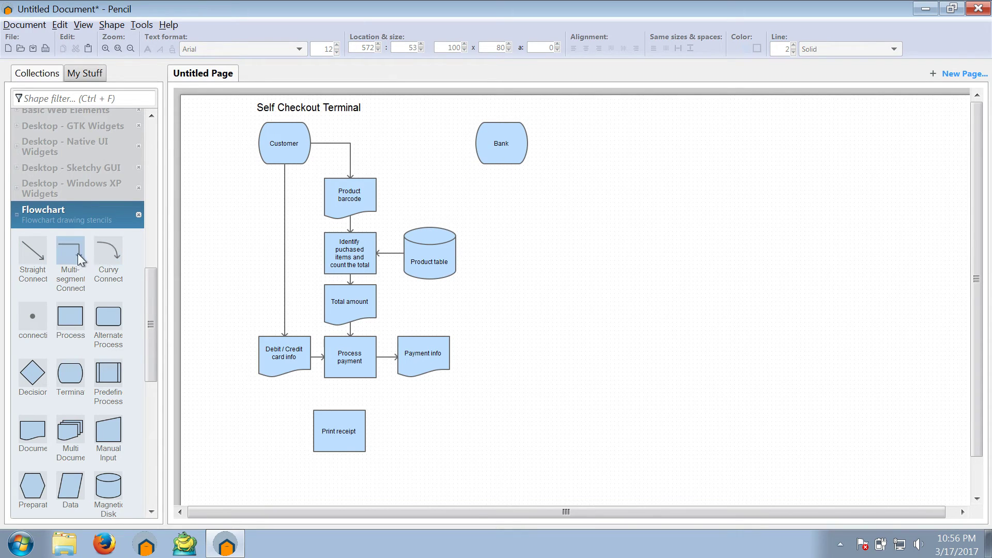
Step: Draw a multi-segment connector from Payment info's right side to the bottom of Bank
drag(77, 253, 594, 326)
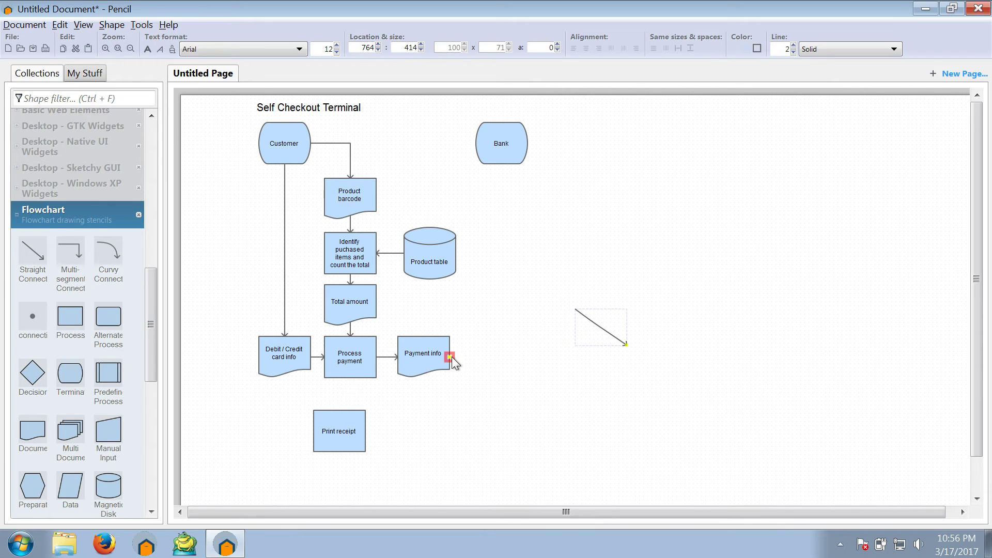
drag(452, 357, 449, 357)
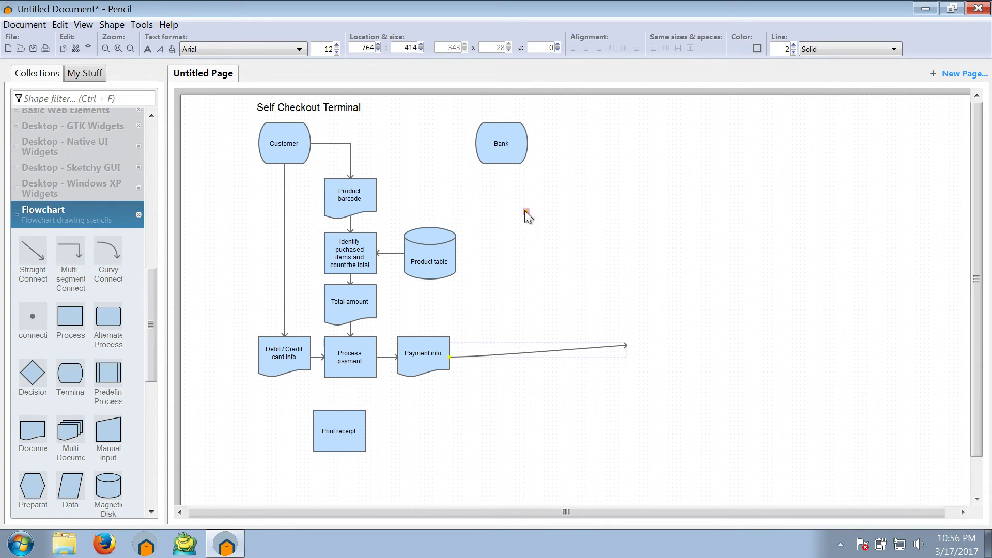
drag(500, 168, 500, 166)
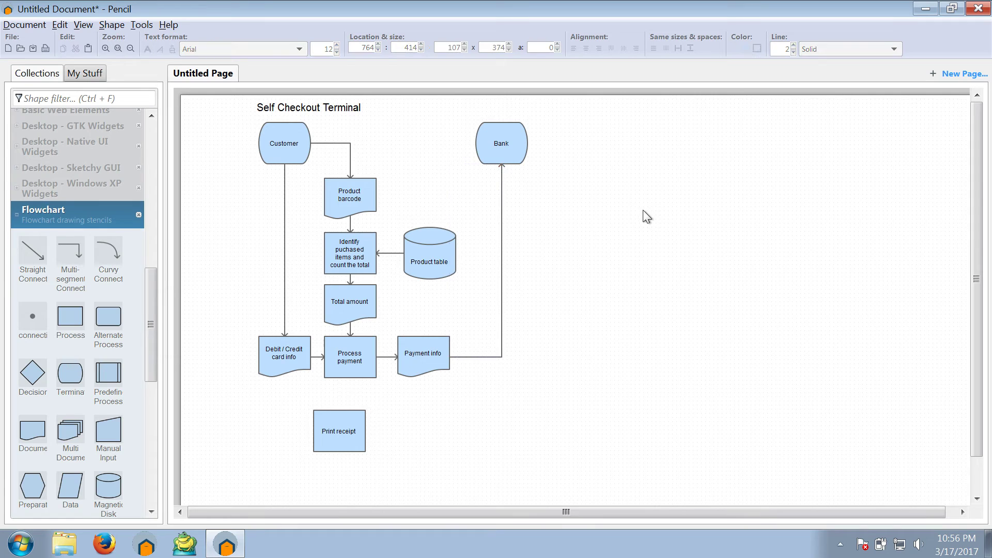